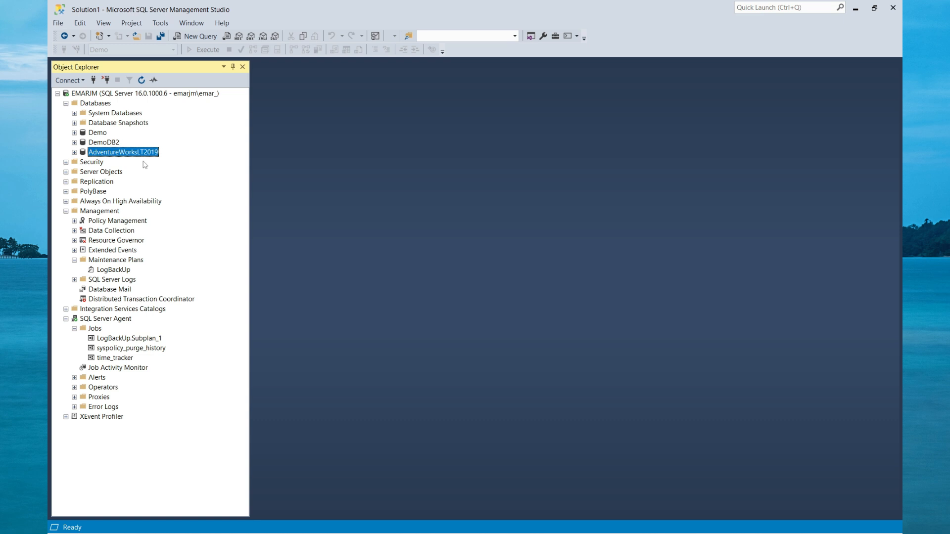
Delete the AdventureWorksLT2019 database from the server.
right_click(136, 154)
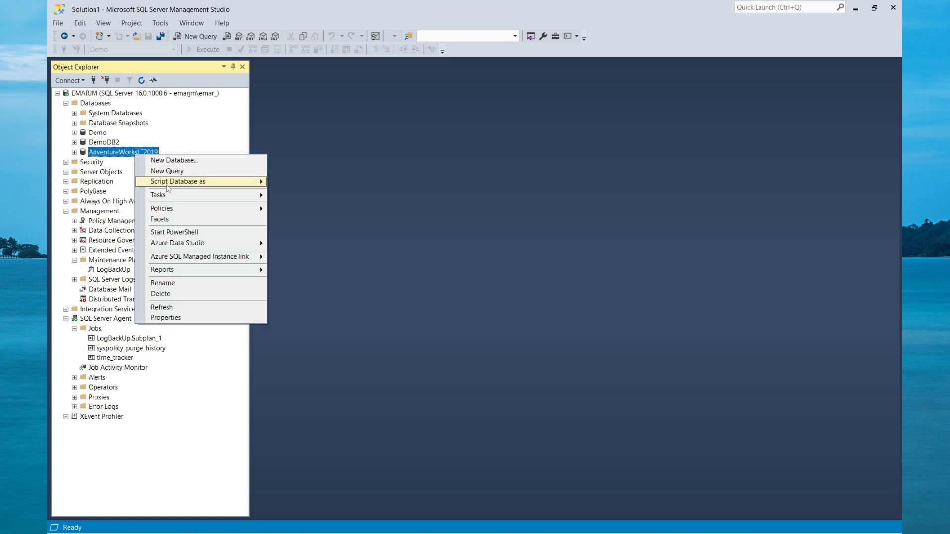
left_click(160, 294)
left_click(602, 440)
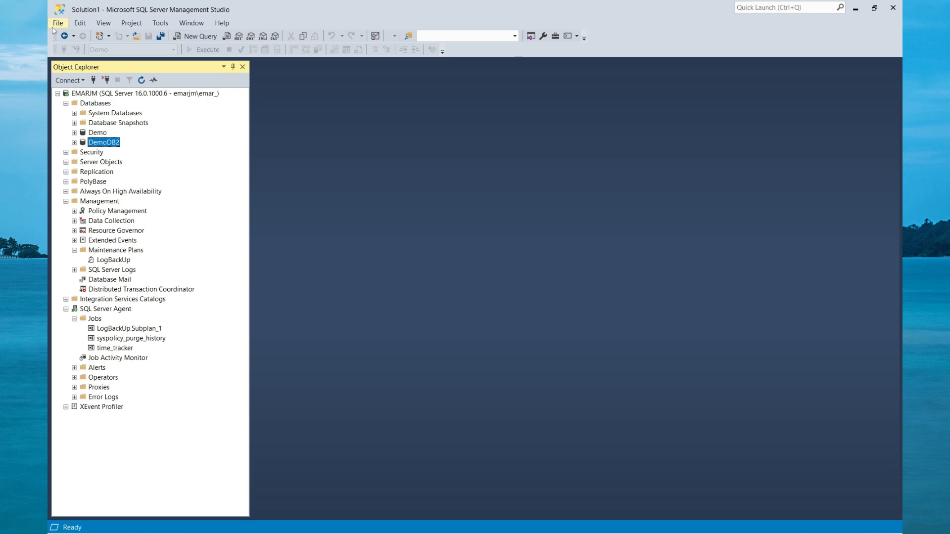
Start a database restore with a device source, using the backup file AdventureWorks_2022.bak from D:\MSSQL\backups.
right_click(99, 105)
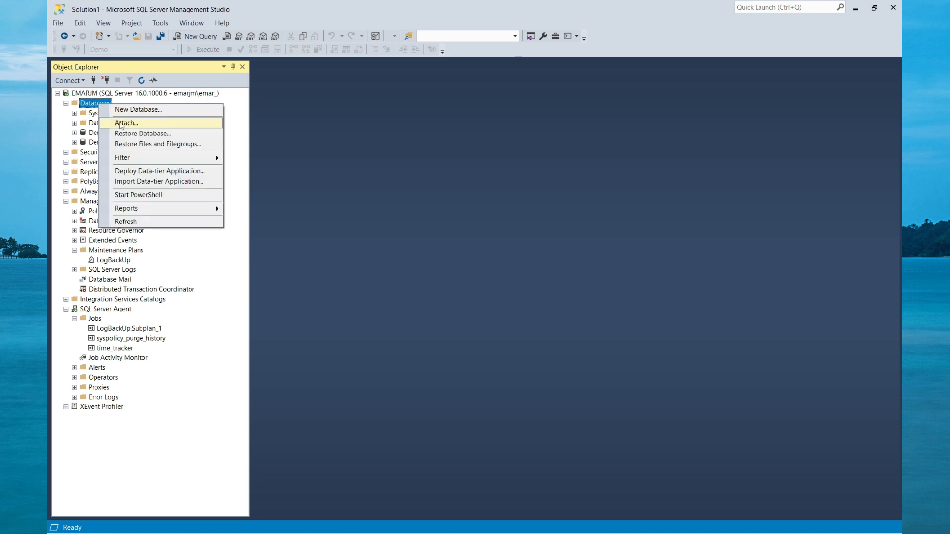
left_click(131, 134)
left_click(426, 174)
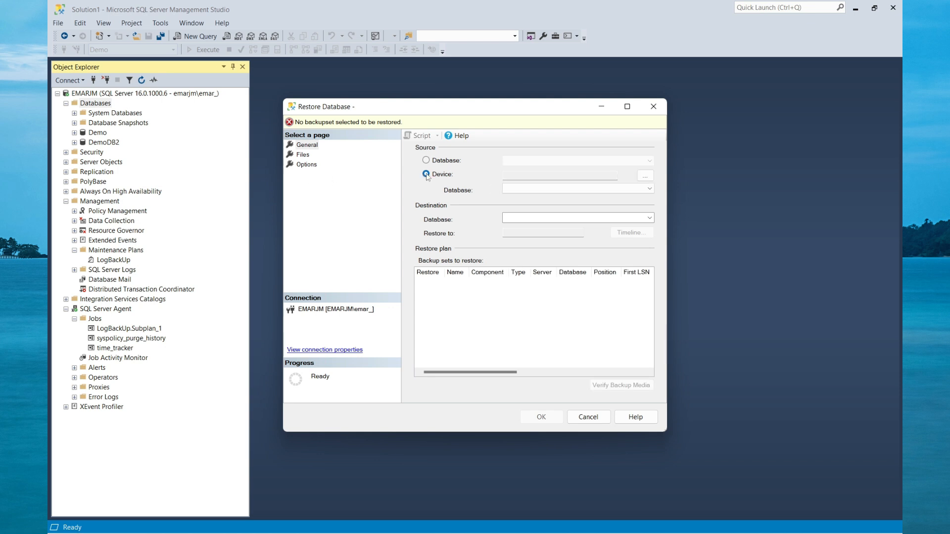
left_click(645, 176)
left_click(577, 238)
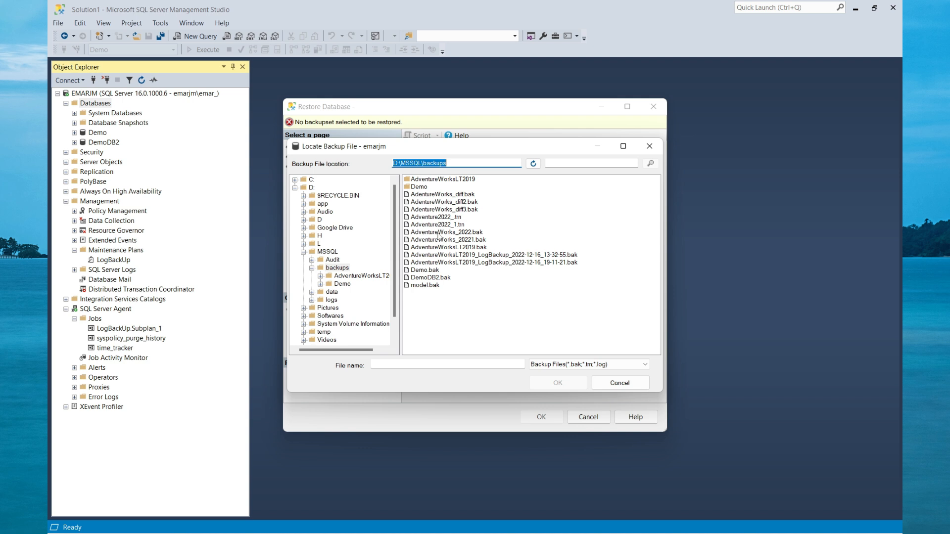
left_click(445, 233)
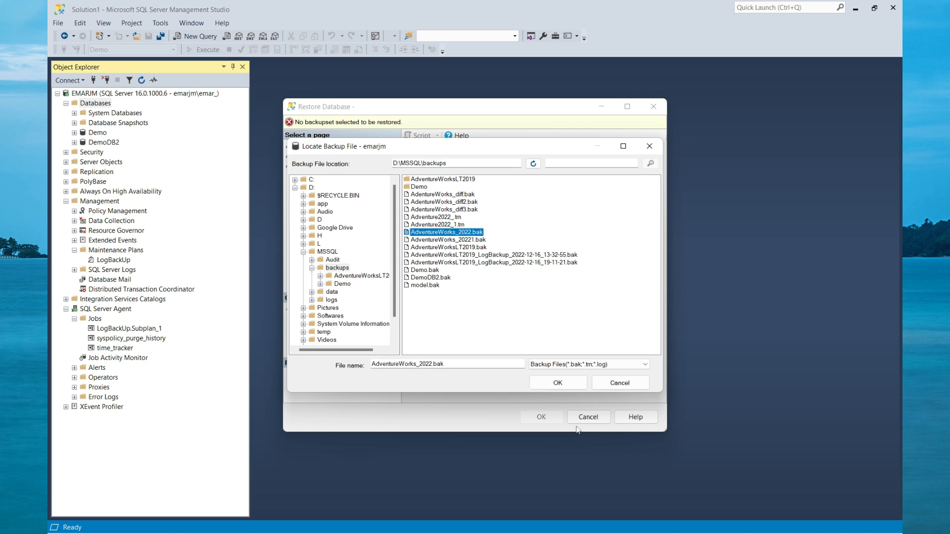
left_click(557, 383)
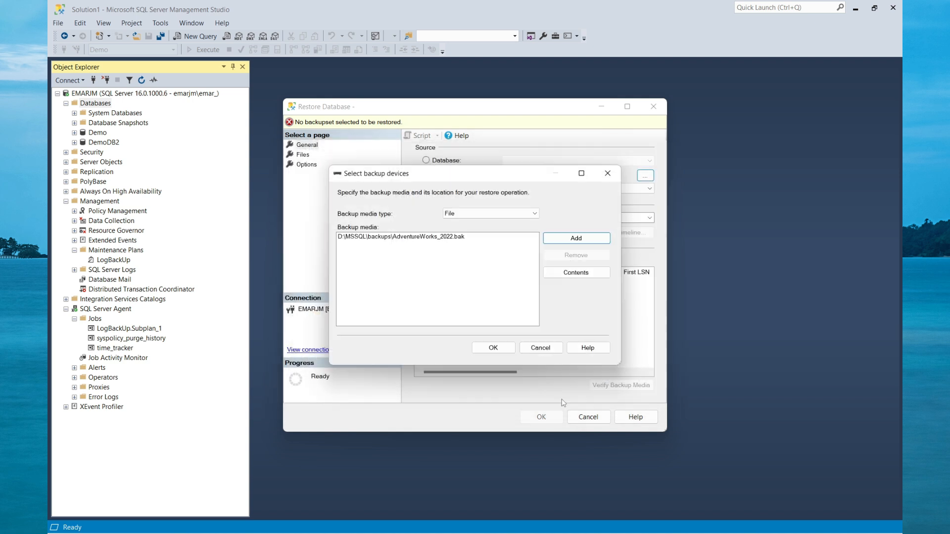
left_click(492, 347)
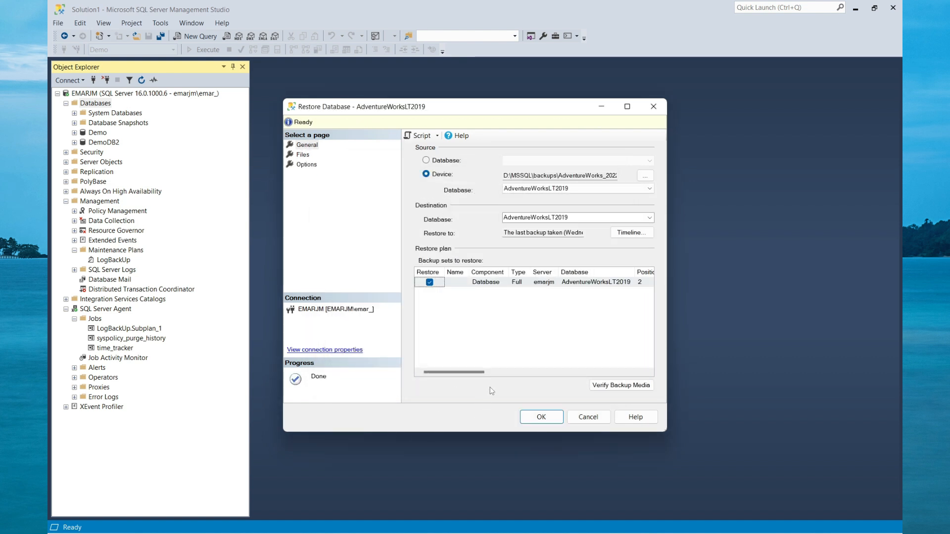
Set the restore's destination database name to AdventureWorksLT2022.
left_click(579, 217)
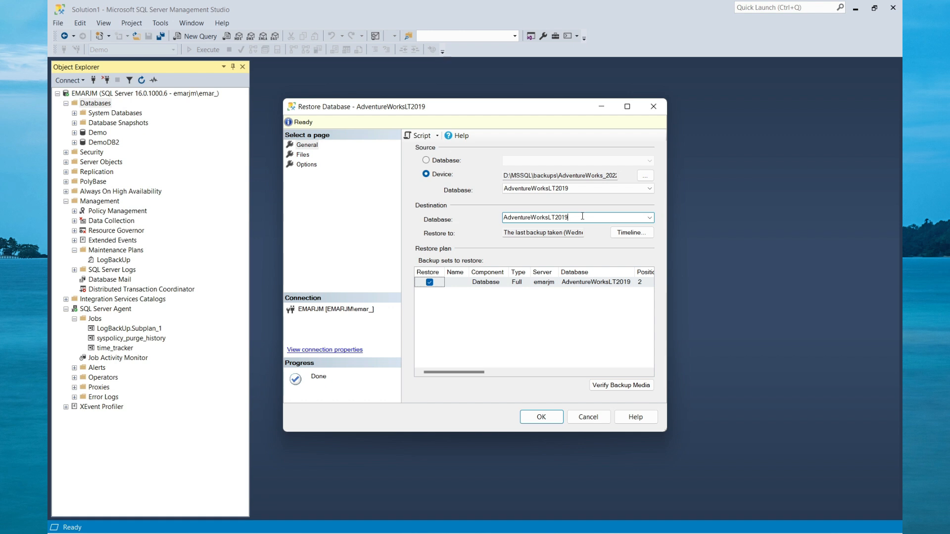
key("BackSpace")
key("BackSpace")
type("22")
Enable relocating all files to folder in the restore's file settings.
left_click(303, 154)
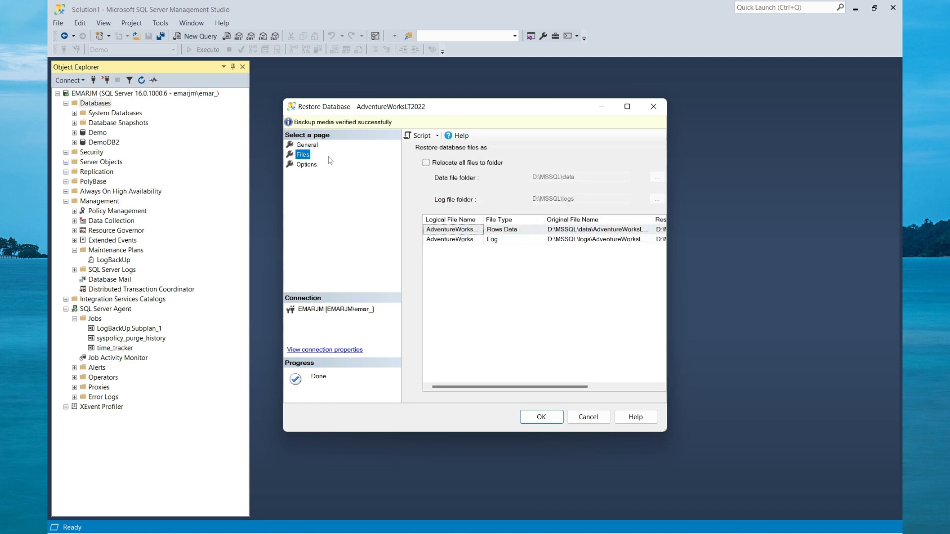
left_click(627, 106)
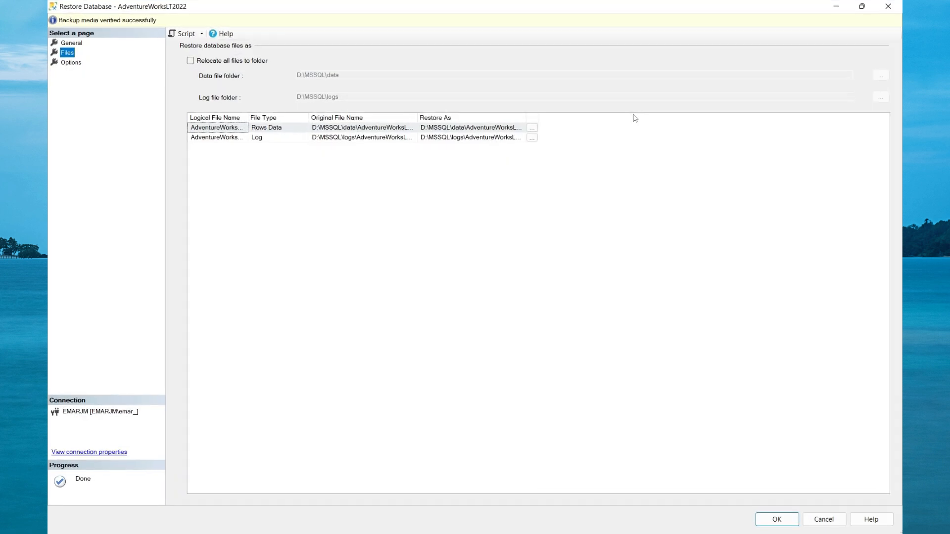
left_click(191, 61)
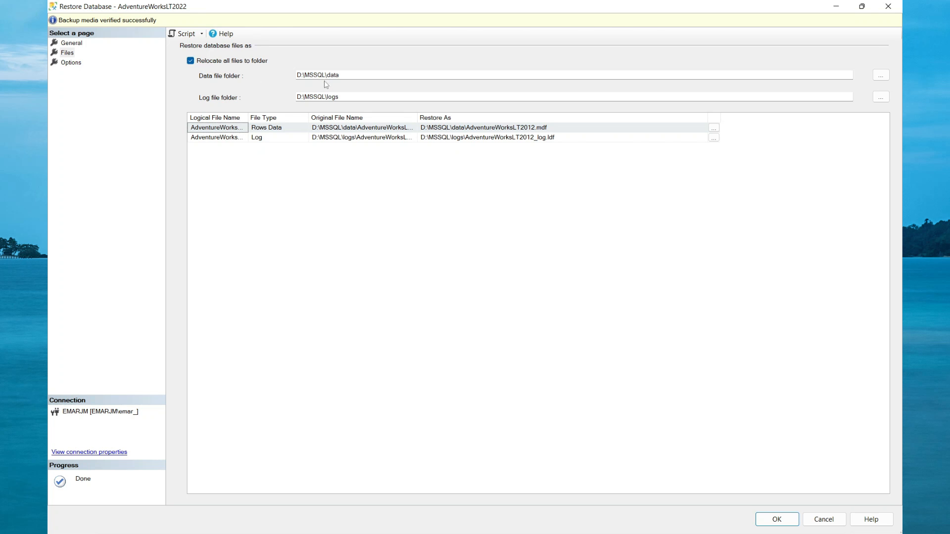
Set the Restore As path of the rows data file to D:\MSSQL\data\AdventureWorksLT2022.mdf.
left_click(552, 131)
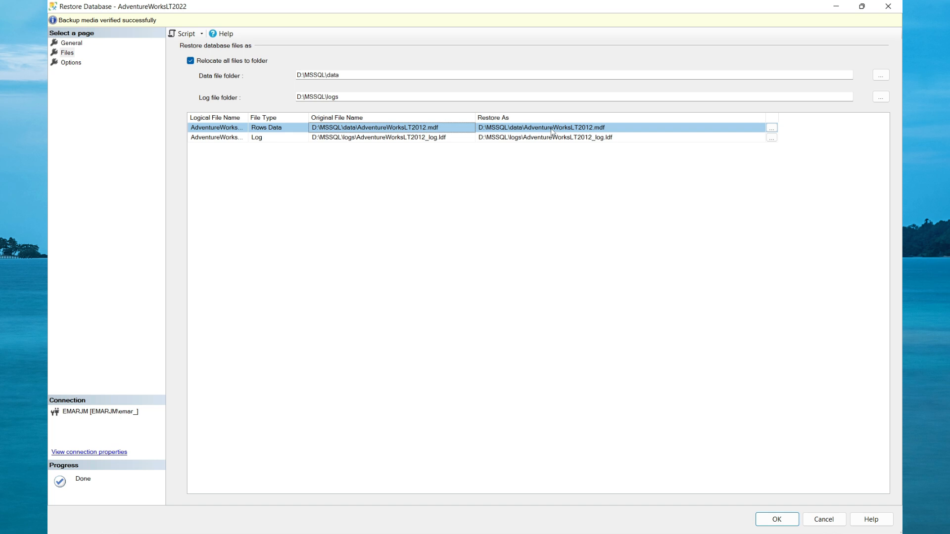
left_click(592, 129)
key("BackSpace")
key("BackSpace")
type("22")
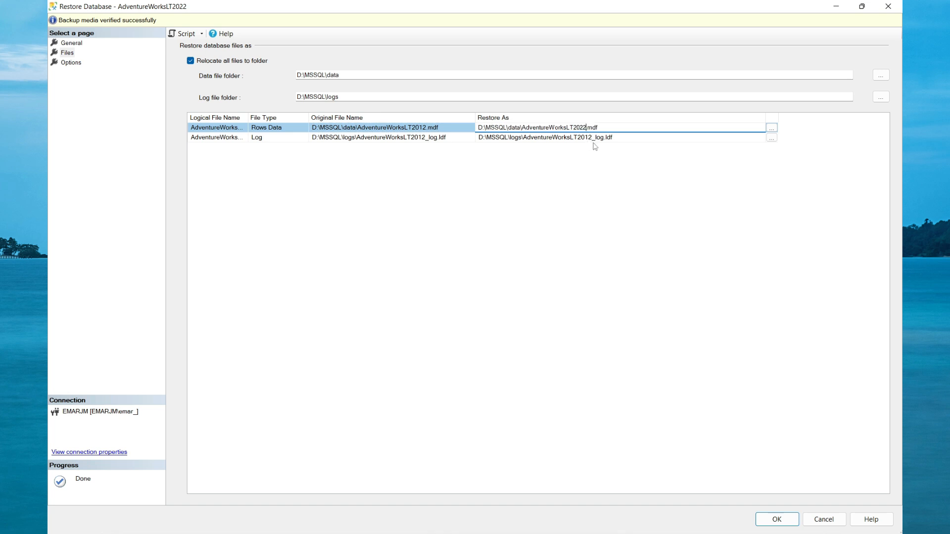
Set the Restore As path of the log file to D:\MSSQL\logs\AdventureWorksLT2022_log.ldf.
left_click(587, 138)
key("BackSpace")
key("BackSpace")
type("22")
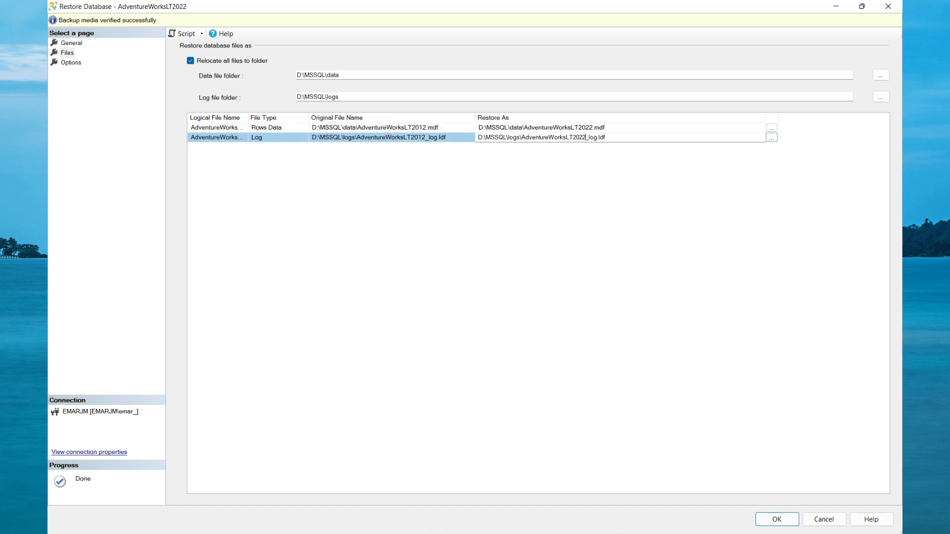
left_click(593, 185)
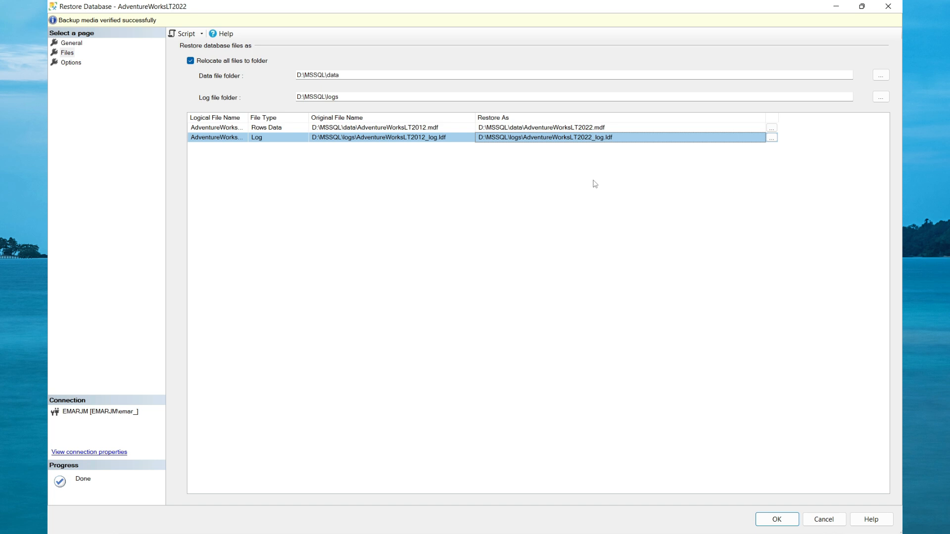
Review the recovery state options, keep RESTORE WITH RECOVERY, and run the restore.
left_click(70, 64)
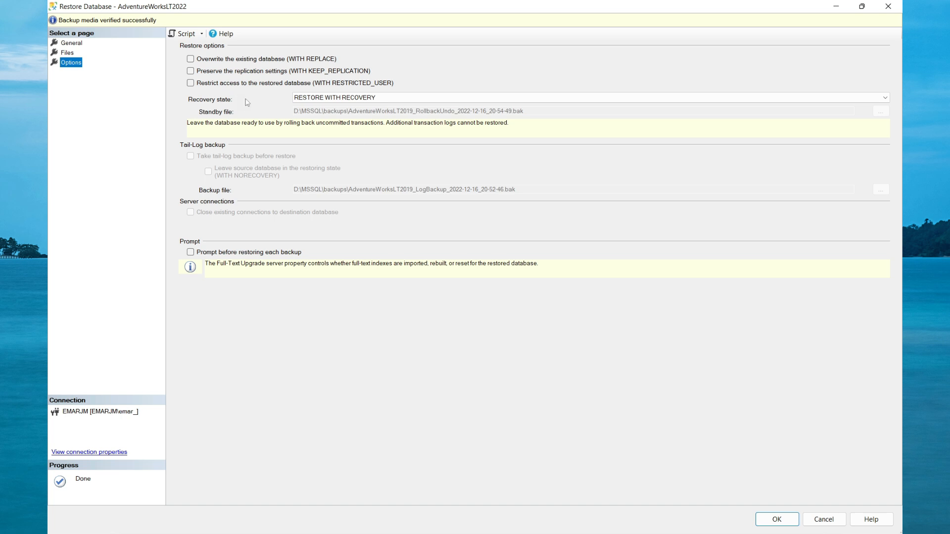
left_click(339, 98)
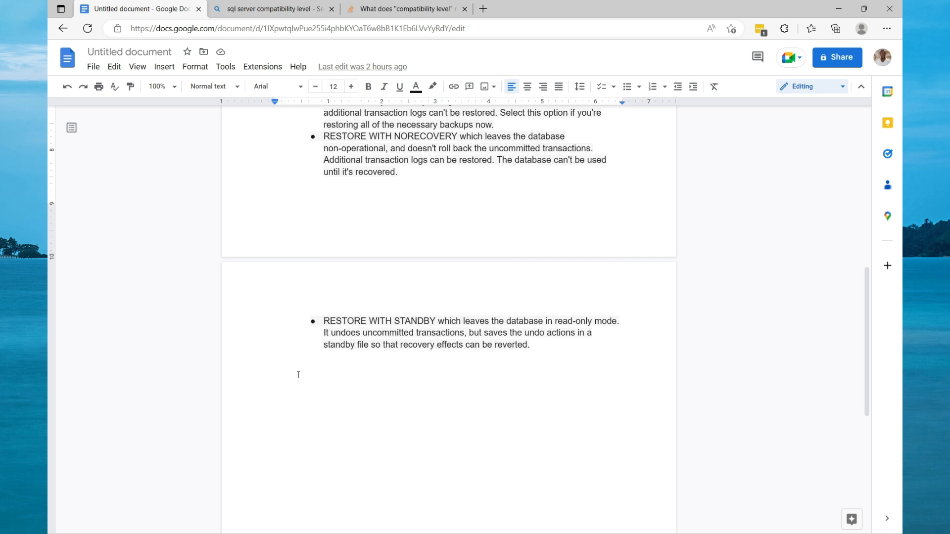
scroll(301, 496, "down", 1)
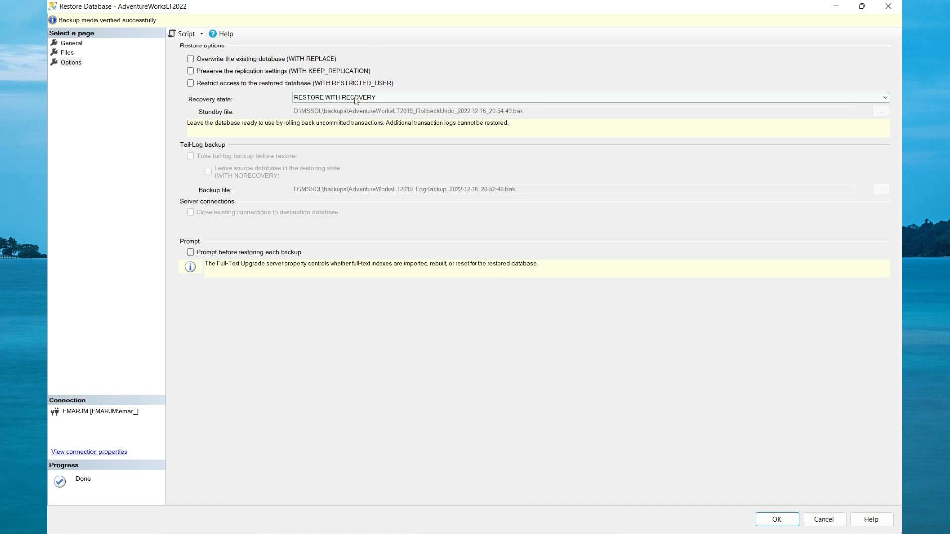
left_click(776, 519)
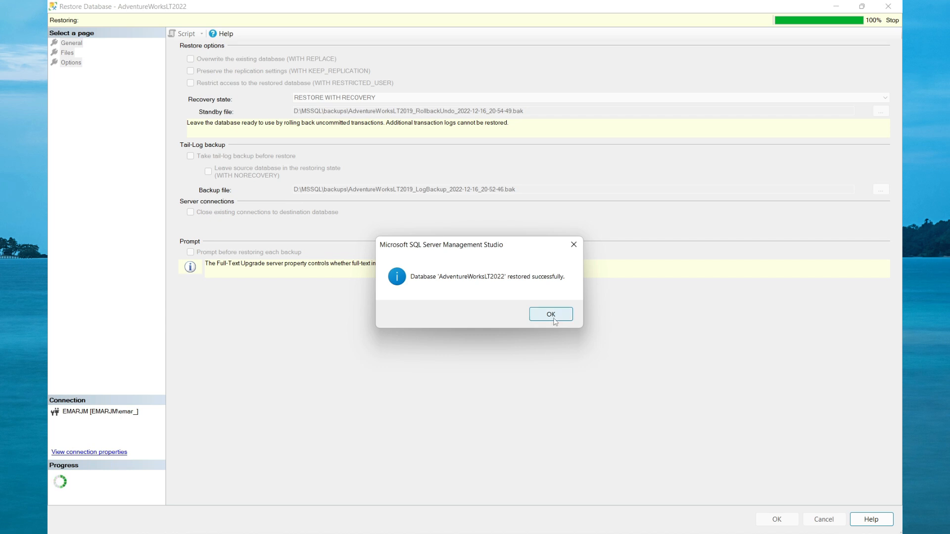
left_click(551, 315)
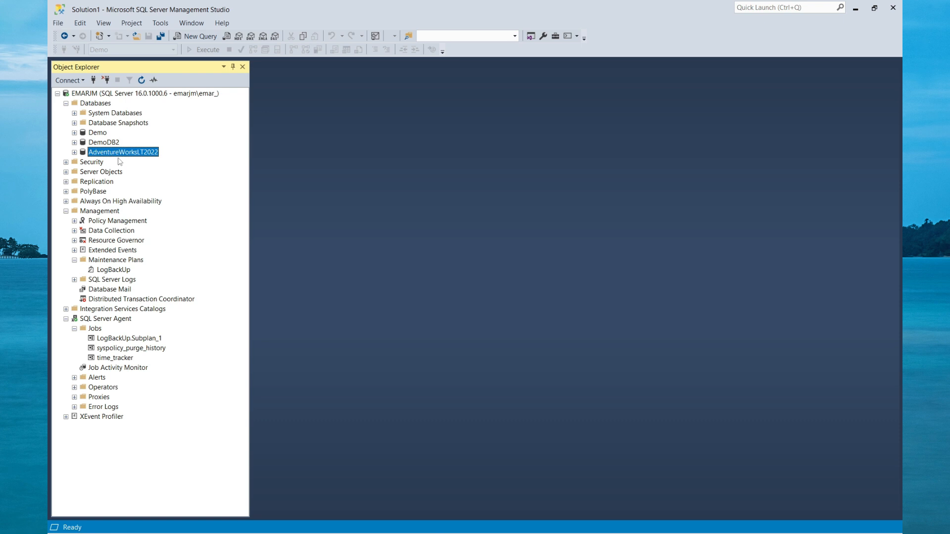
Start a restore over the AdventureWorksLT2022 database with a device source, using the backup file AdventureWorks_20221.bak from D:\MSSQL\backups.
key("Right")
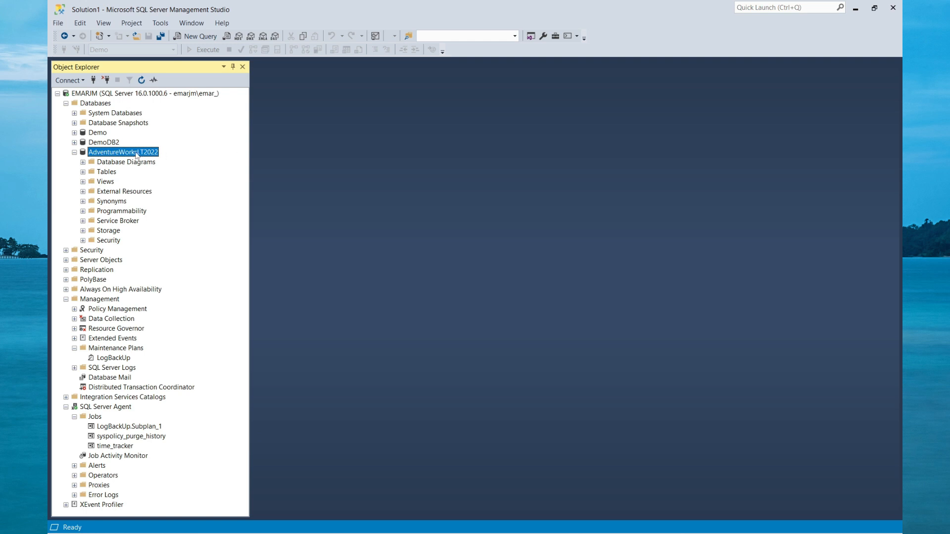
right_click(113, 152)
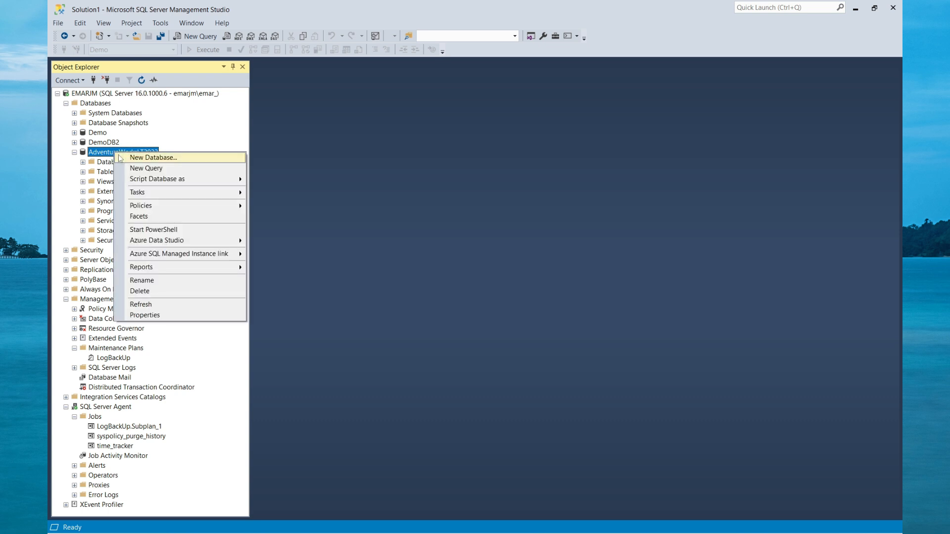
mouse_move(159, 193)
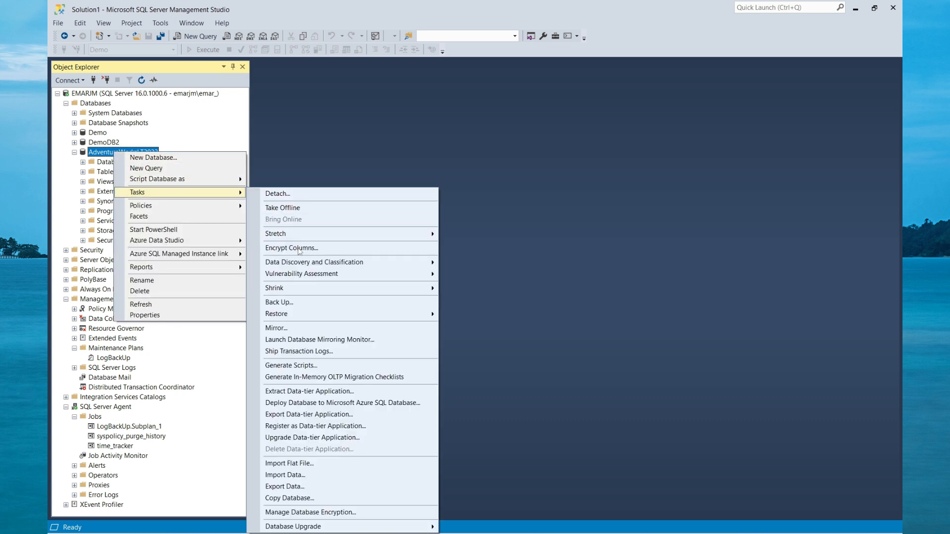
mouse_move(295, 315)
left_click(472, 317)
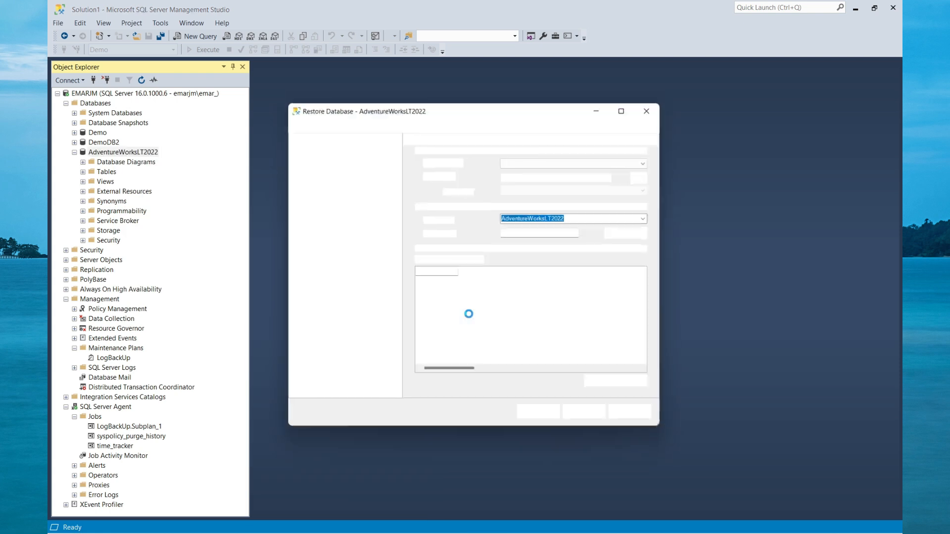
left_click(427, 175)
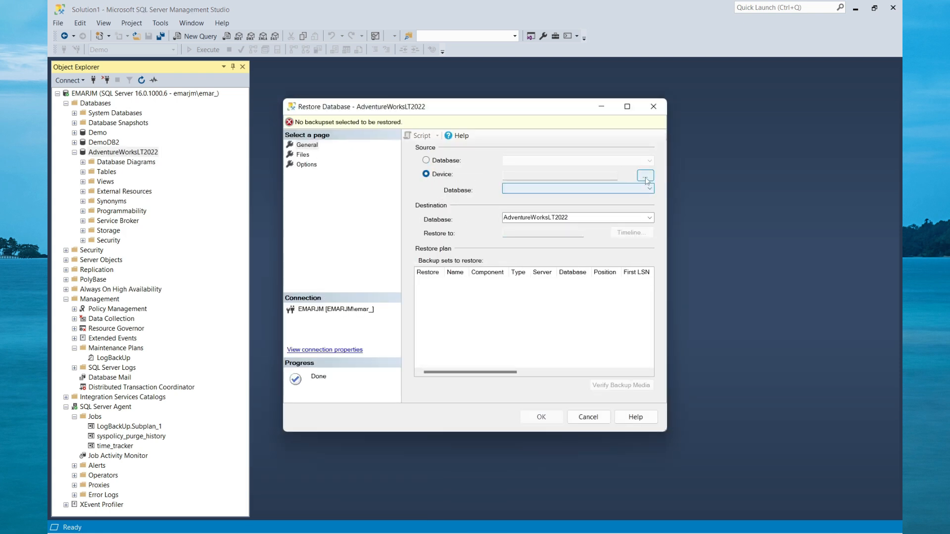
left_click(646, 176)
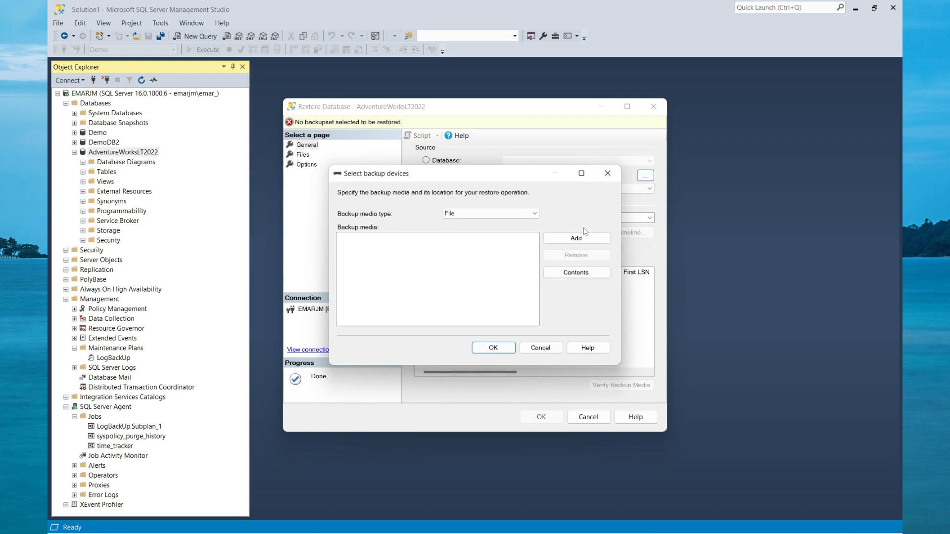
left_click(577, 238)
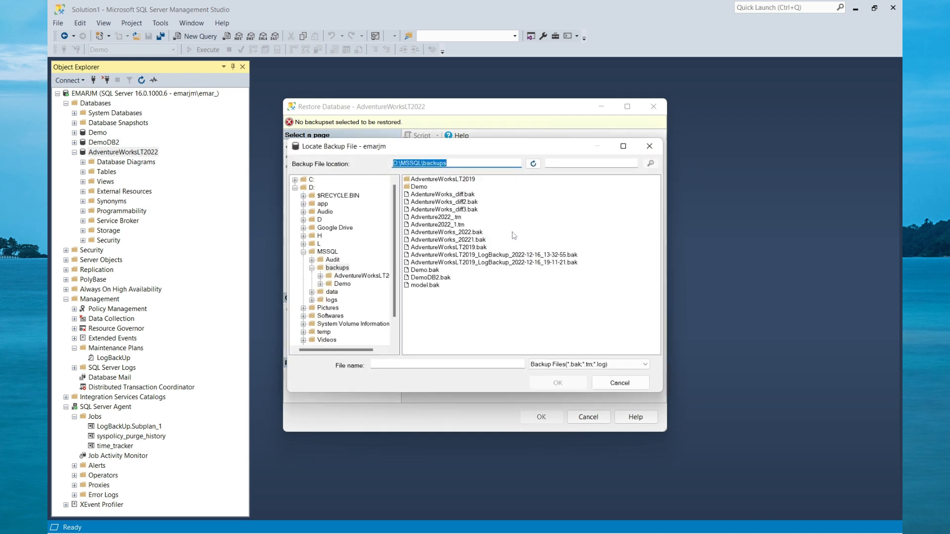
left_click(482, 240)
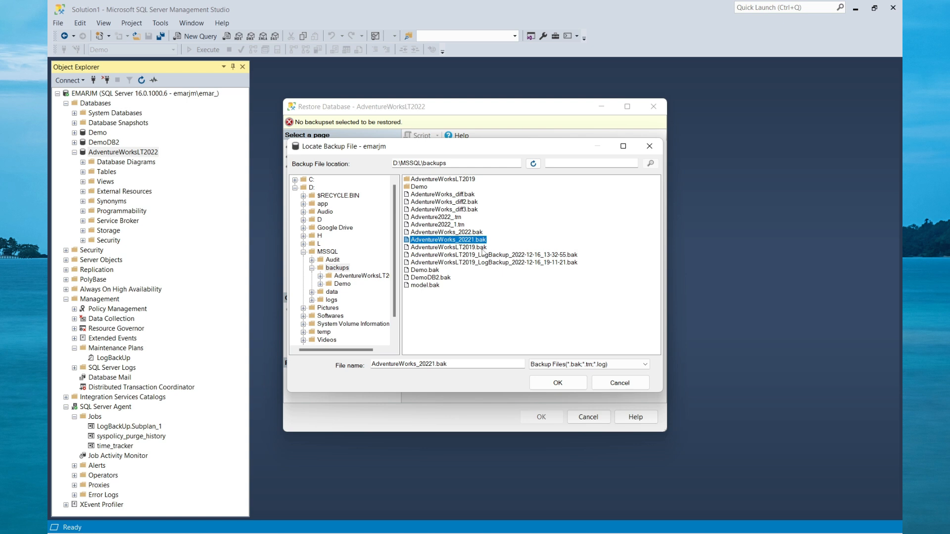
left_click(556, 383)
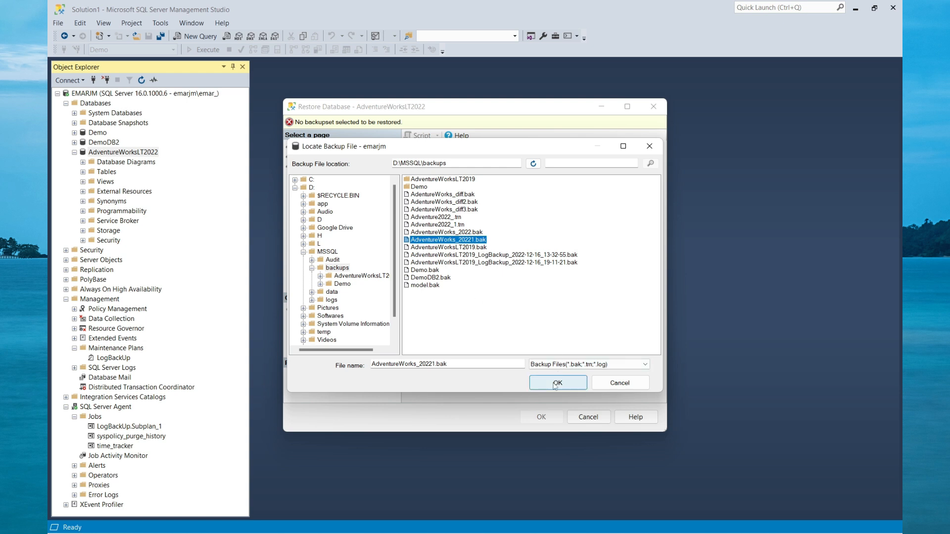
left_click(493, 348)
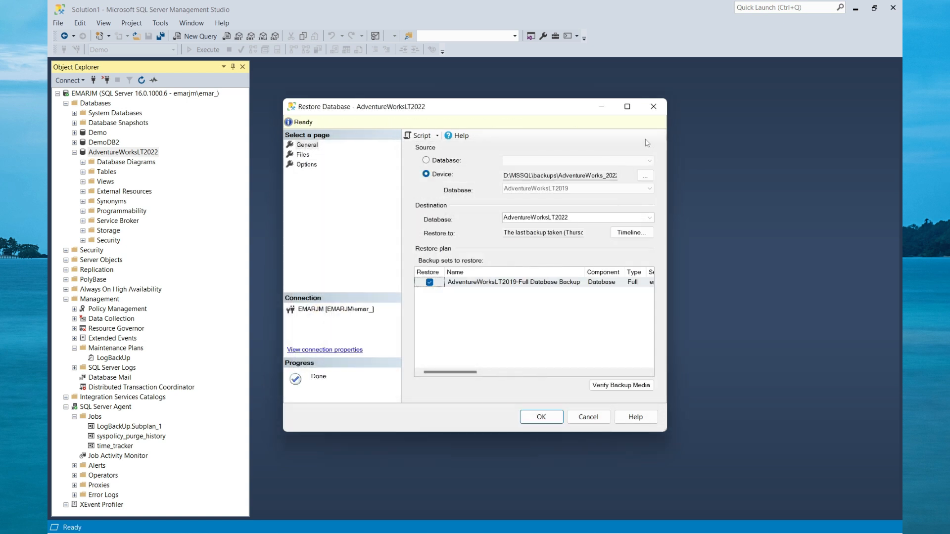
Set the recovery state to RESTORE WITH NORECOVERY and run the restore.
left_click(627, 107)
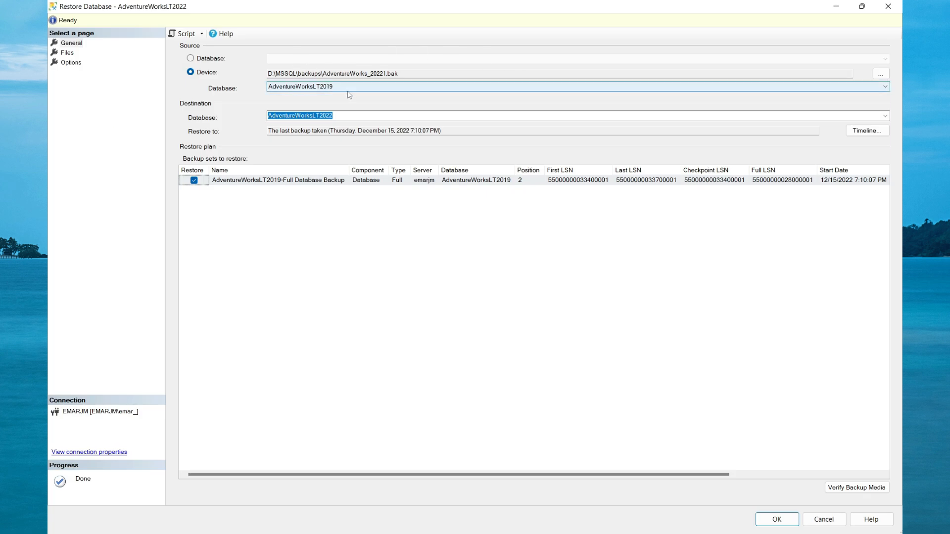
left_click(79, 63)
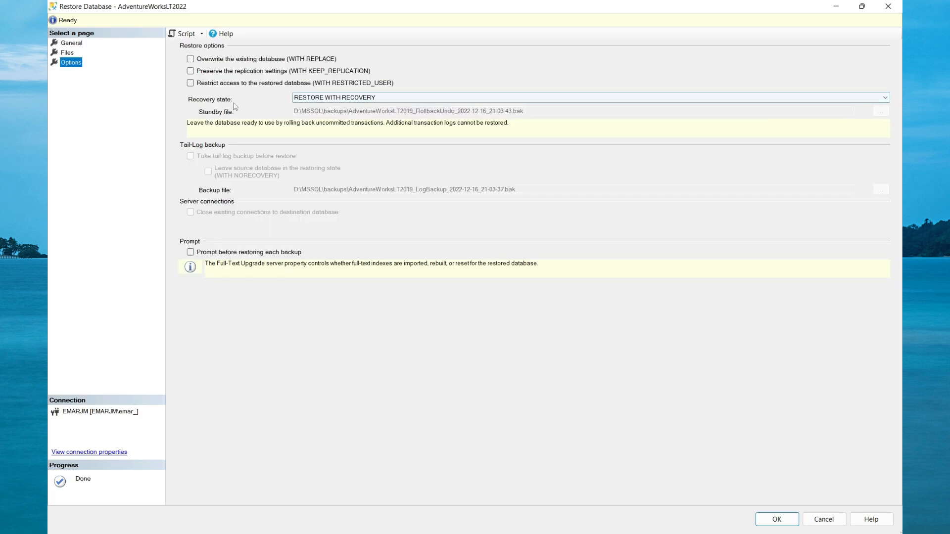
left_click(347, 99)
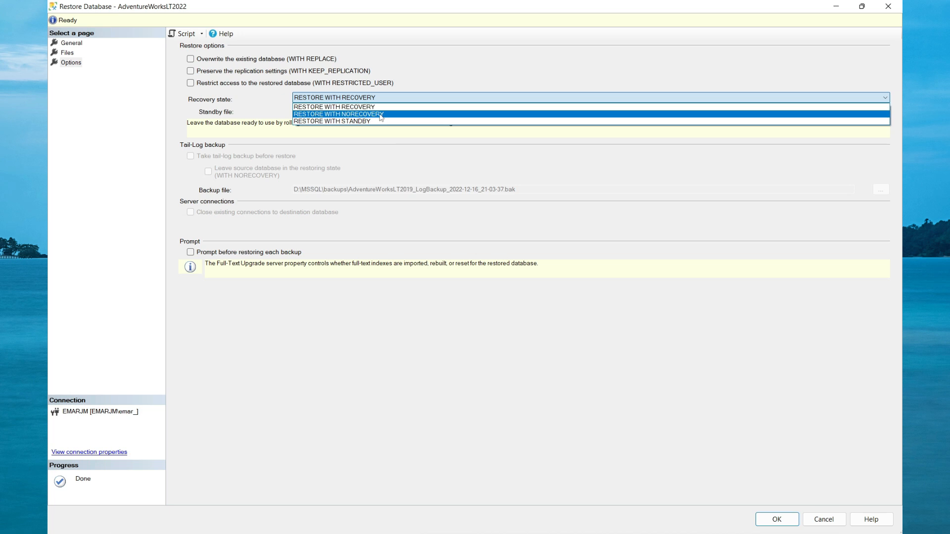
left_click(381, 113)
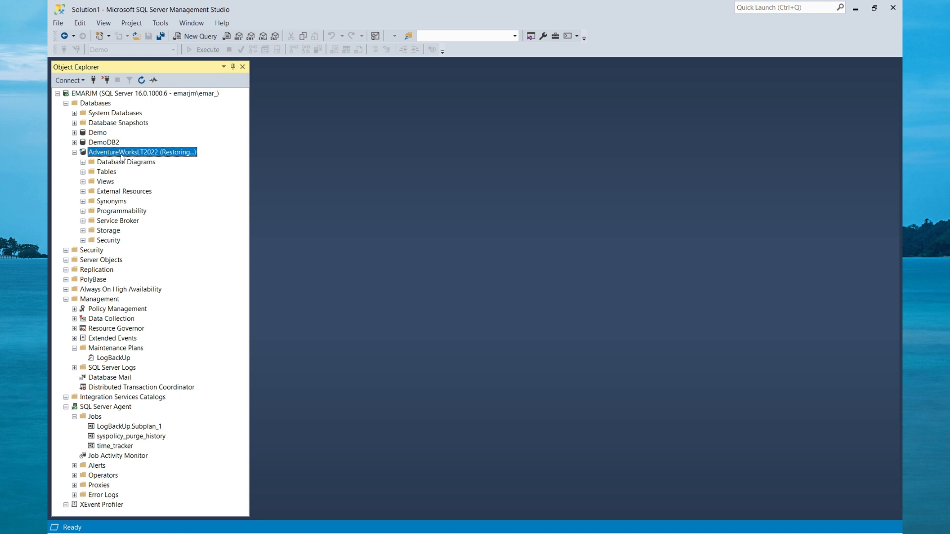
Restore AdentureWorks_diff3.bak from D:\MSSQL\backups over the AdventureWorksLT2022 database using RESTORE WITH RECOVERY.
right_click(122, 157)
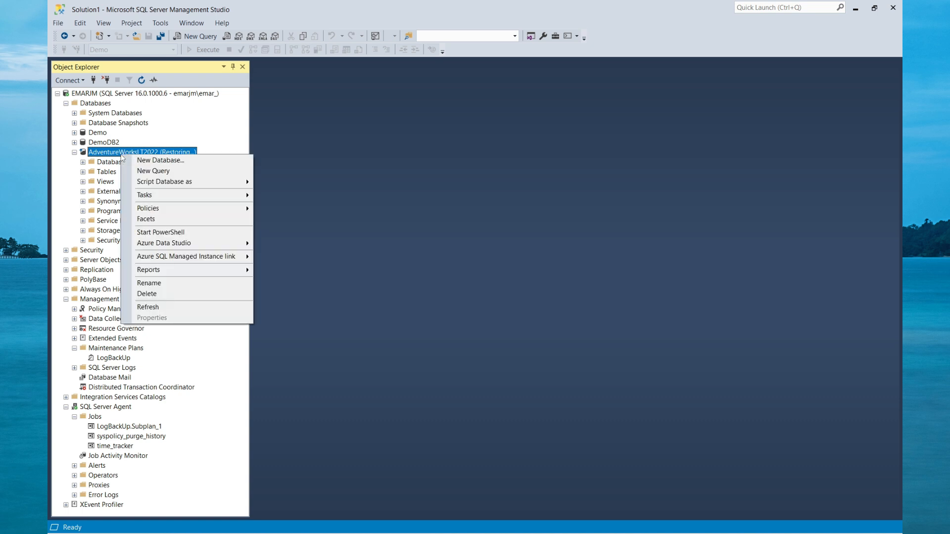
mouse_move(189, 198)
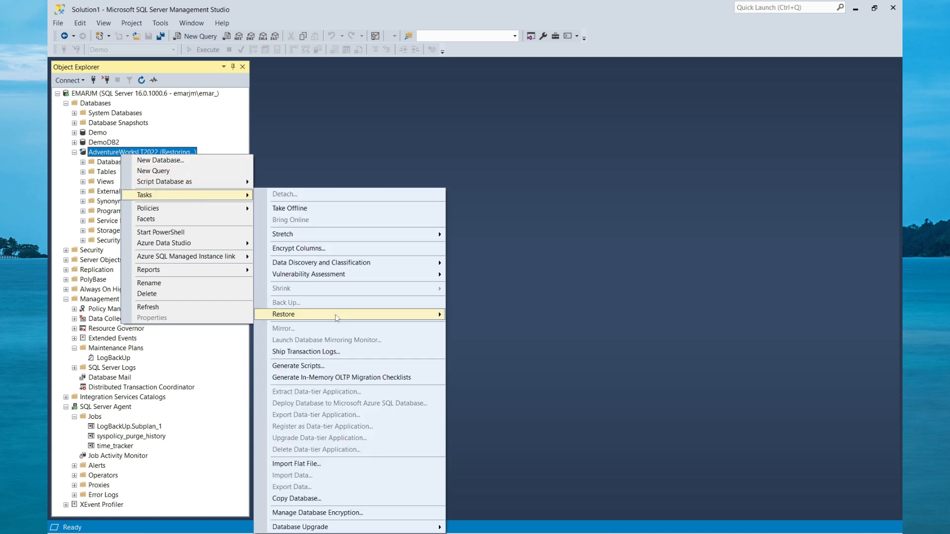
mouse_move(336, 318)
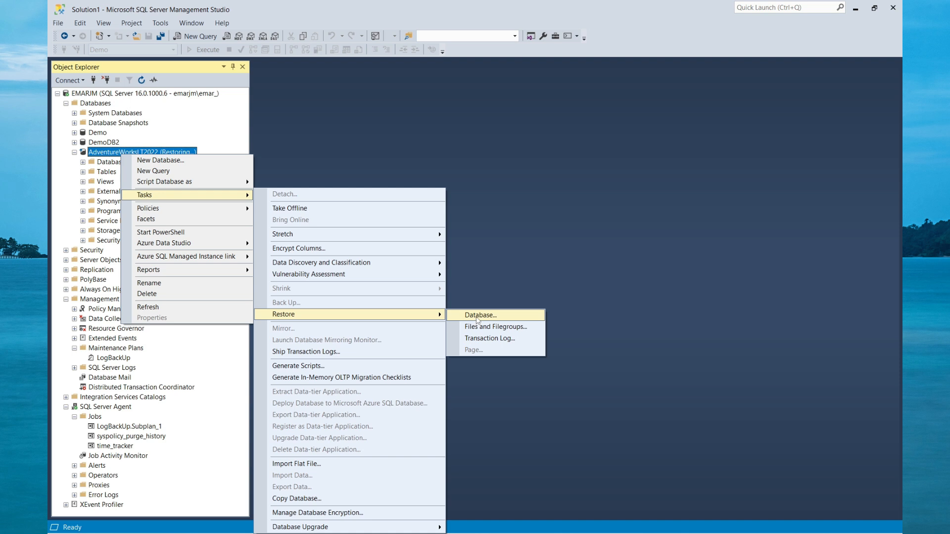
left_click(477, 317)
left_click(444, 174)
left_click(646, 176)
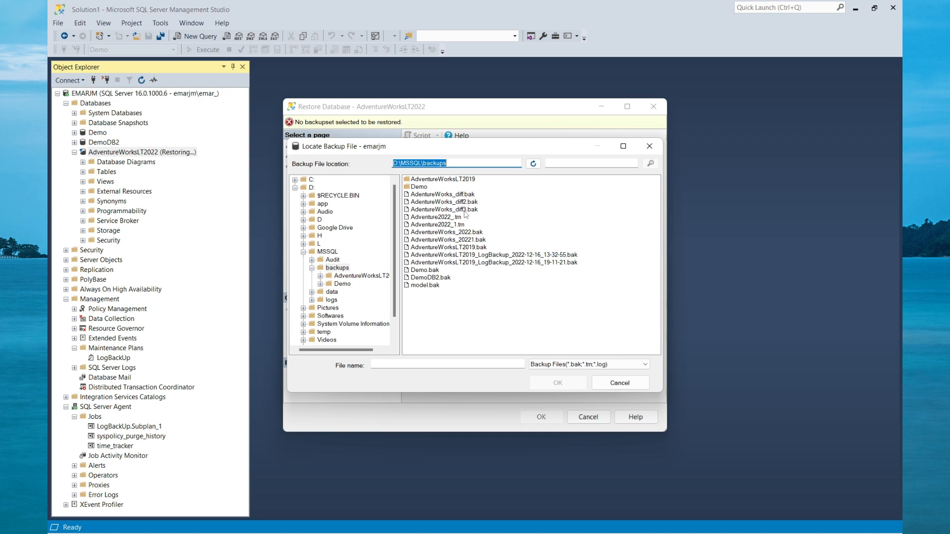
left_click(465, 210)
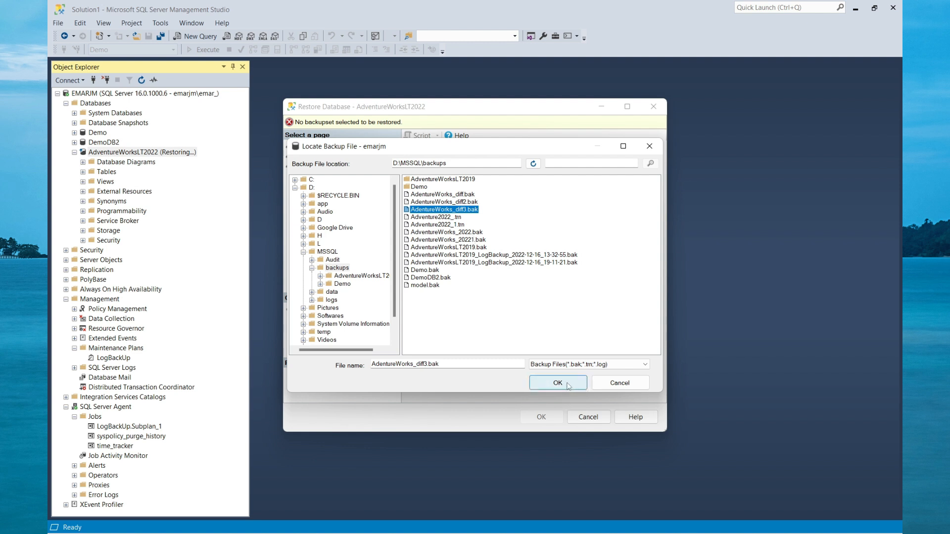
left_click(558, 383)
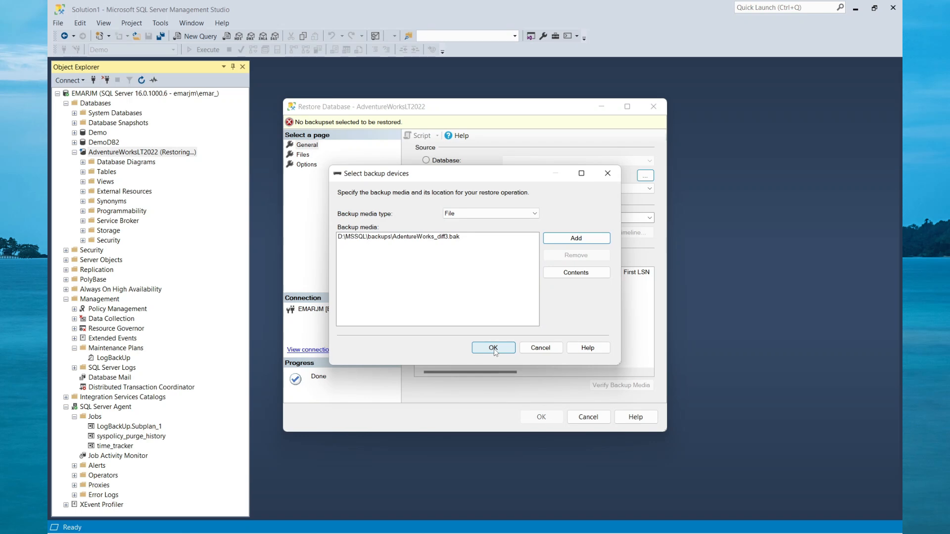
left_click(493, 348)
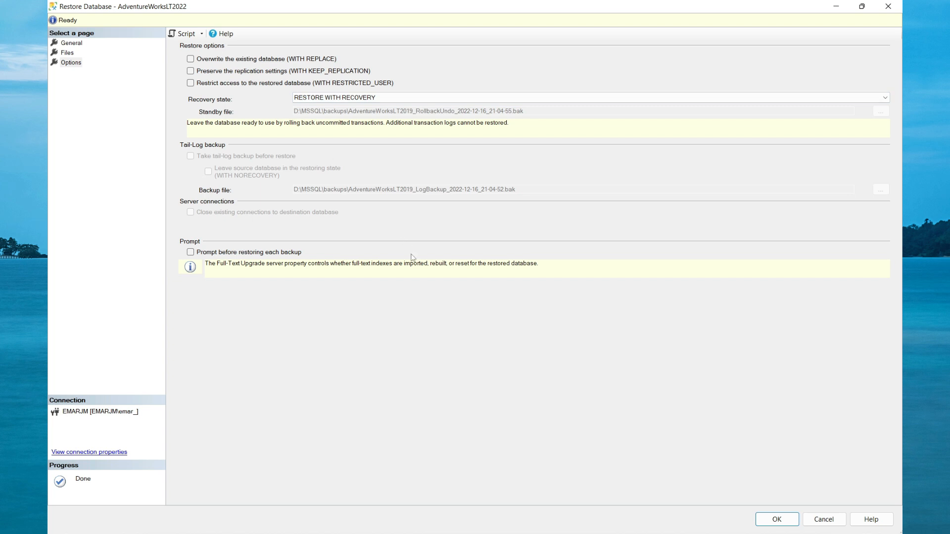
left_click(775, 519)
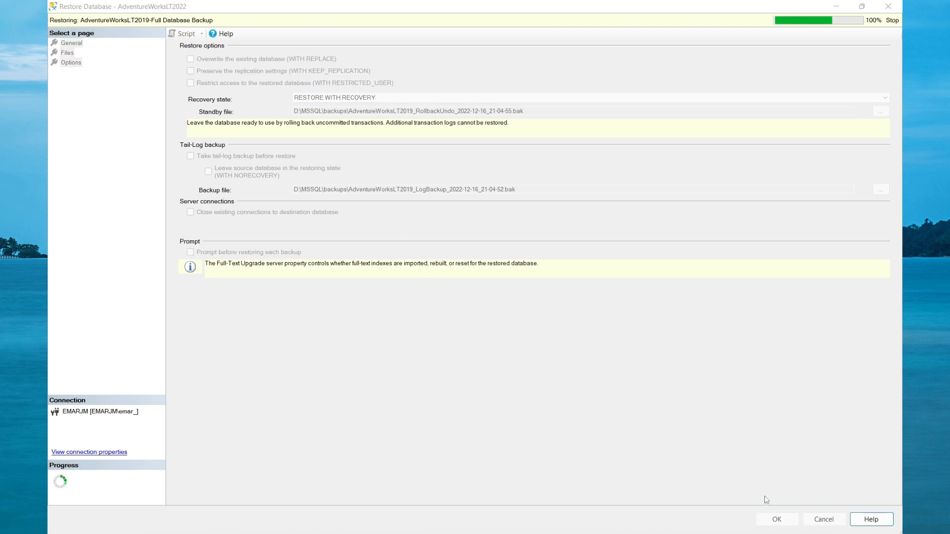
left_click(556, 315)
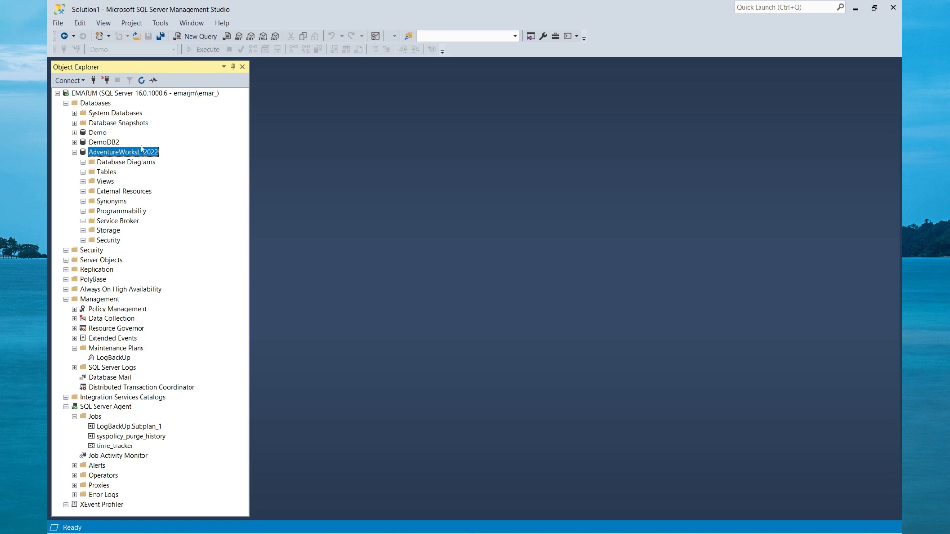
Start another restore of the AdventureWorksLT2022 database from a device, using AdventureWorks_20221.bak in D:\MSSQL\backups.
left_click(74, 152)
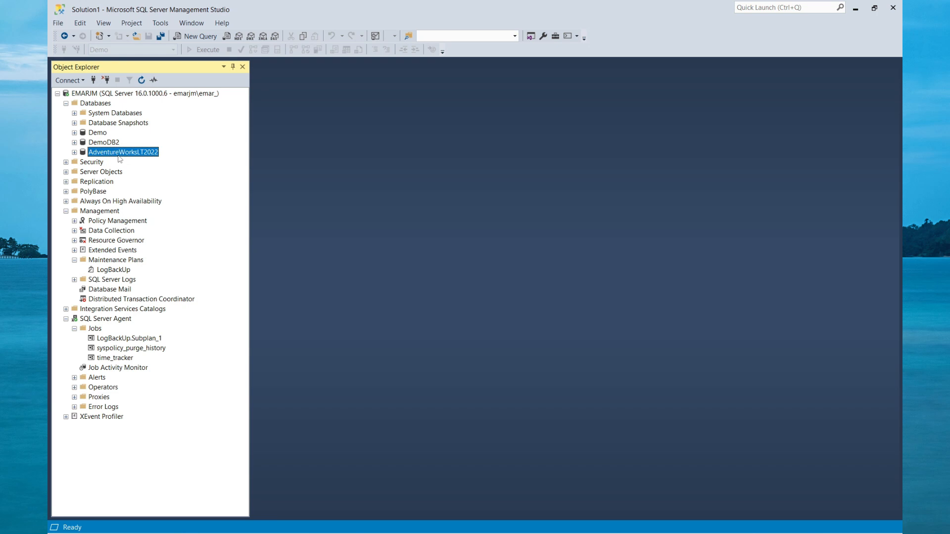
right_click(90, 152)
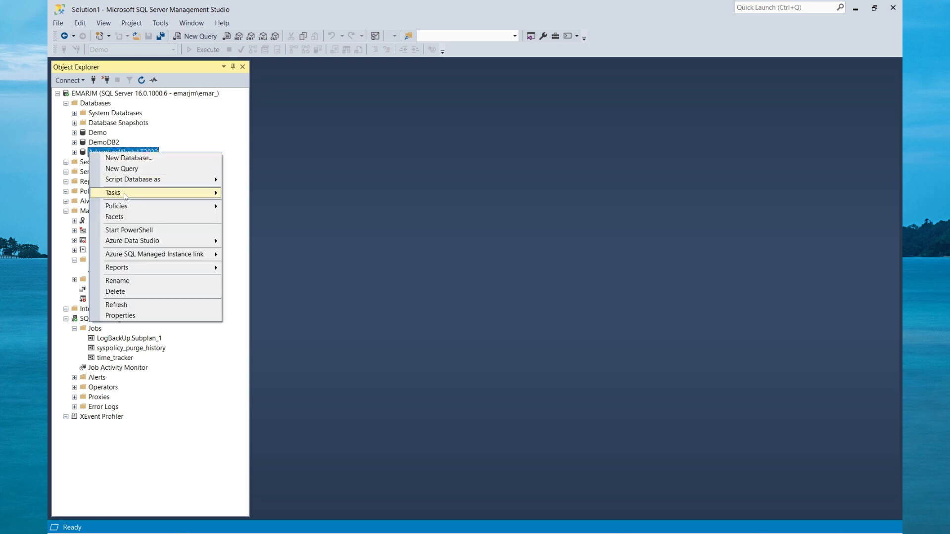
mouse_move(124, 193)
mouse_move(288, 315)
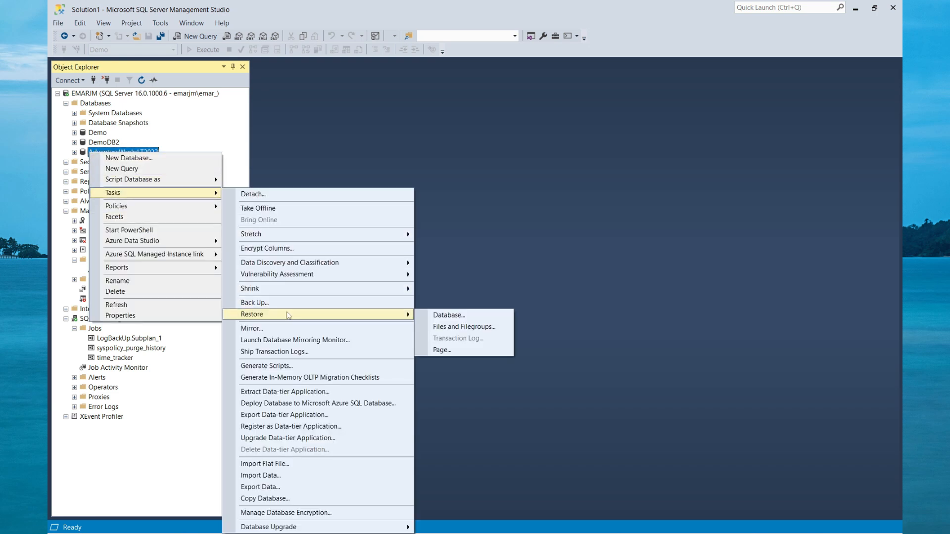
left_click(449, 315)
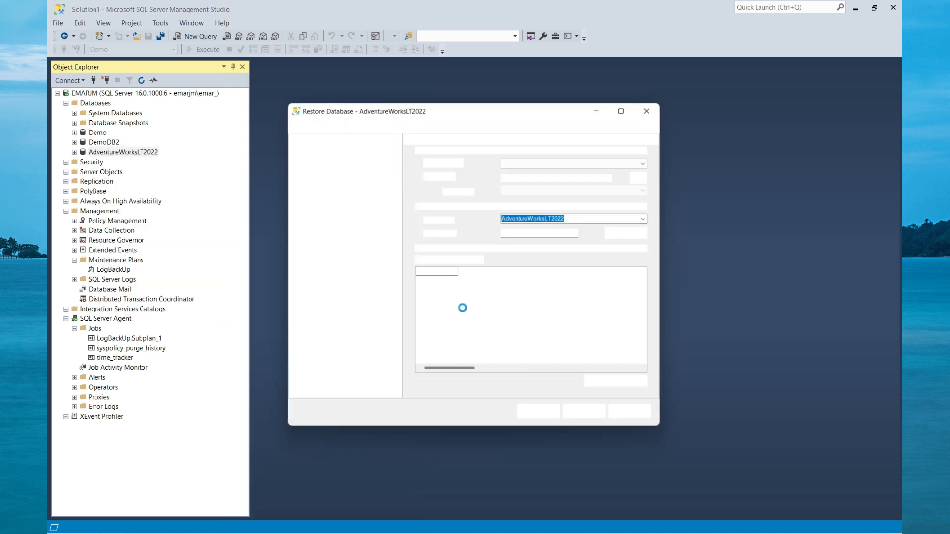
left_click(646, 177)
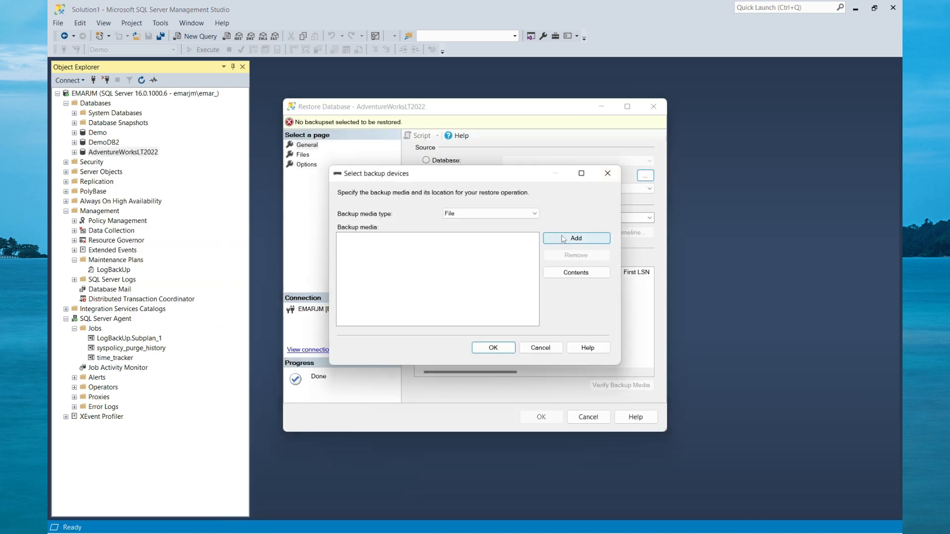
left_click(577, 238)
left_click(455, 240)
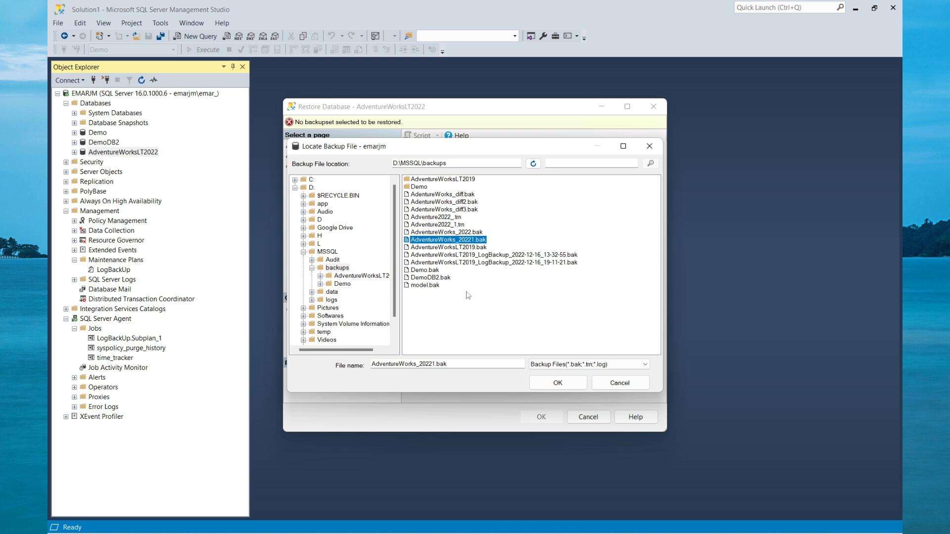
left_click(563, 384)
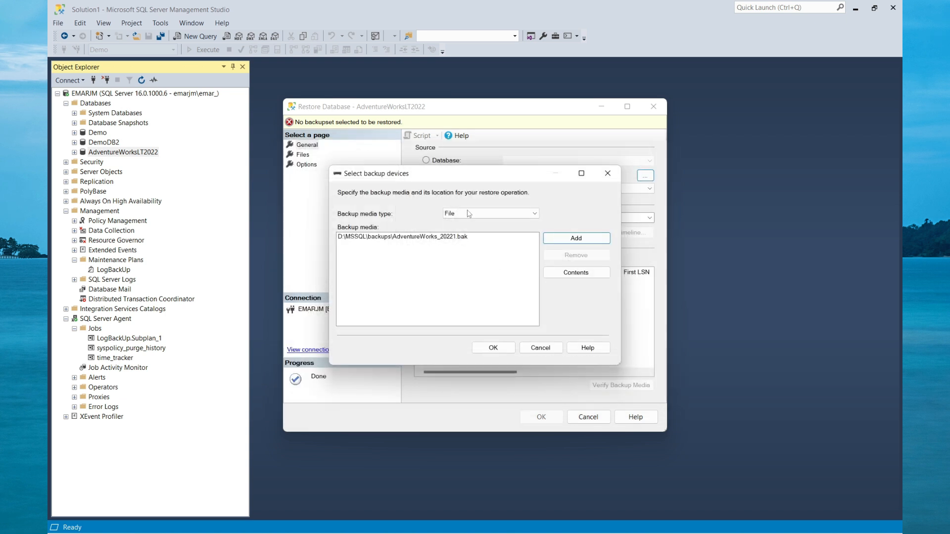
left_click(494, 348)
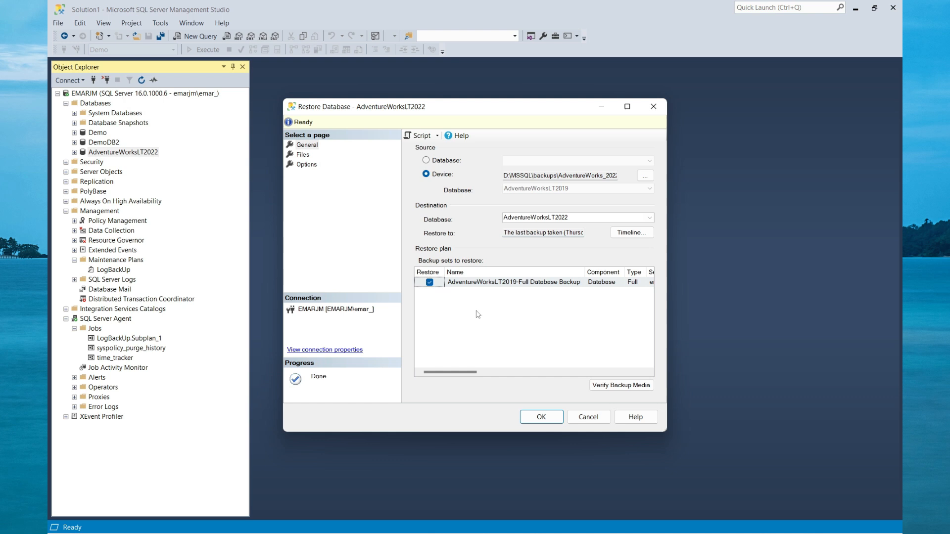
Set the recovery state to RESTORE WITH NORECOVERY and try to run the AdventureWorksLT2022 restore.
left_click(305, 165)
left_click(602, 200)
left_click(600, 216)
left_click(543, 417)
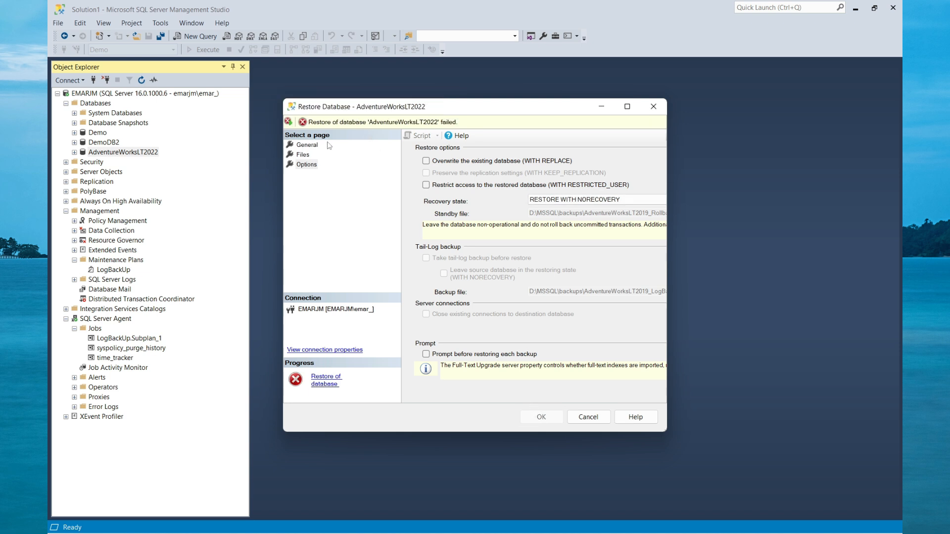
Review the restore error details, enable overwriting the existing database (WITH REPLACE), and rerun the restore.
left_click(352, 123)
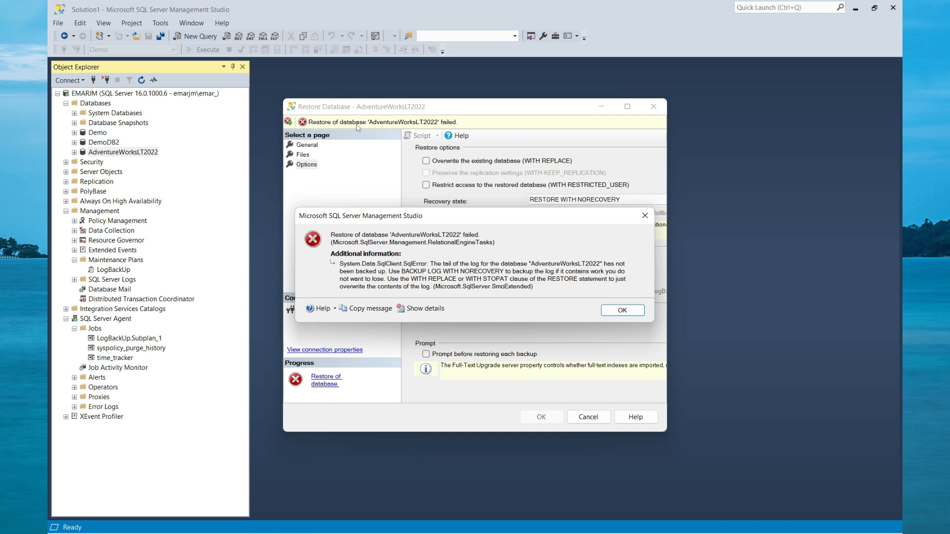
key("Return")
left_click(433, 163)
left_click(548, 420)
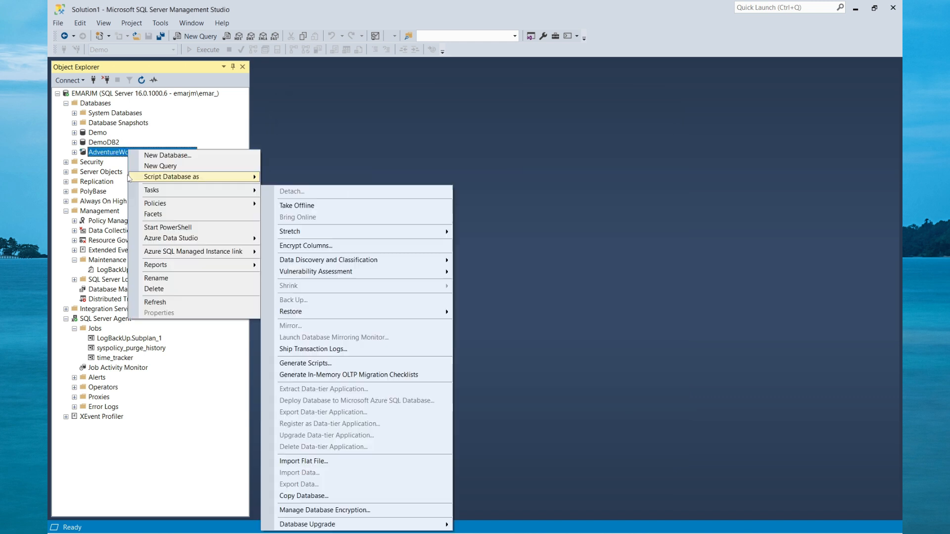
Start a transaction log restore for AdventureWorksLT2022 from a device, using AdventureWorksLT2019_LogBackup_2022-12-16_13-32-55.bak in D:\MSSQL\backups.
left_click(109, 152)
right_click(110, 152)
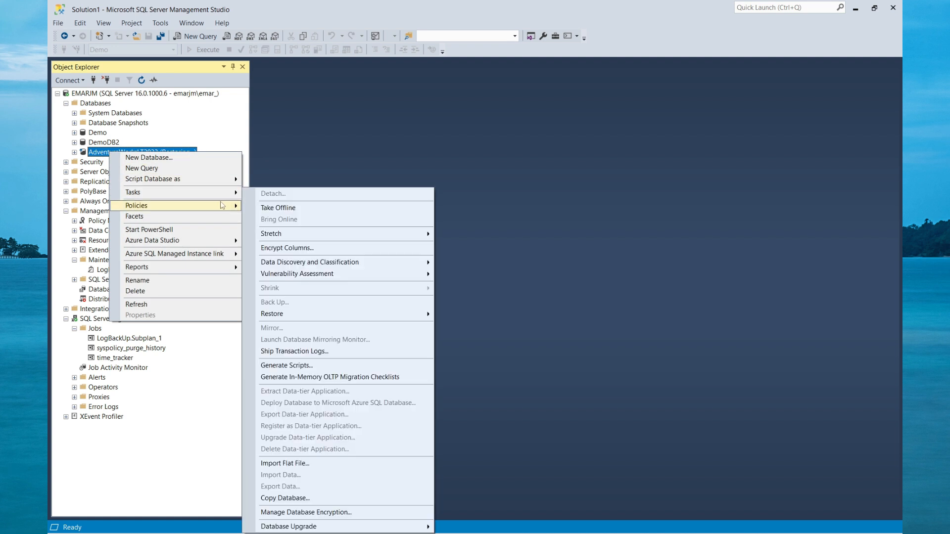
mouse_move(409, 317)
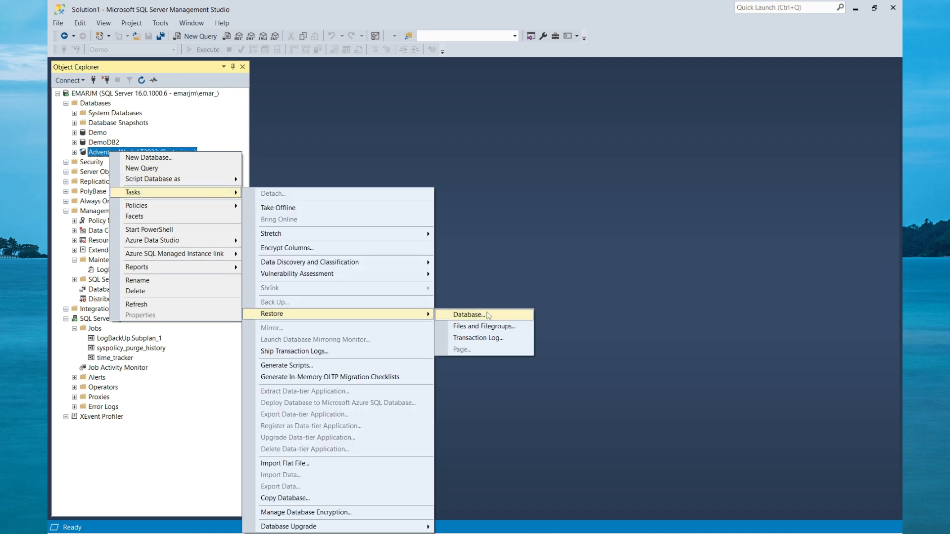
left_click(488, 342)
left_click(391, 203)
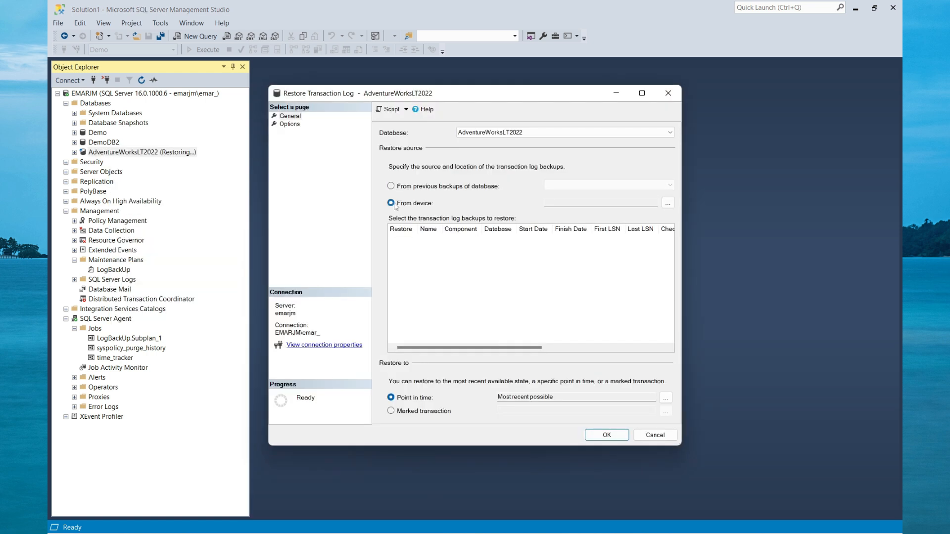
left_click(668, 204)
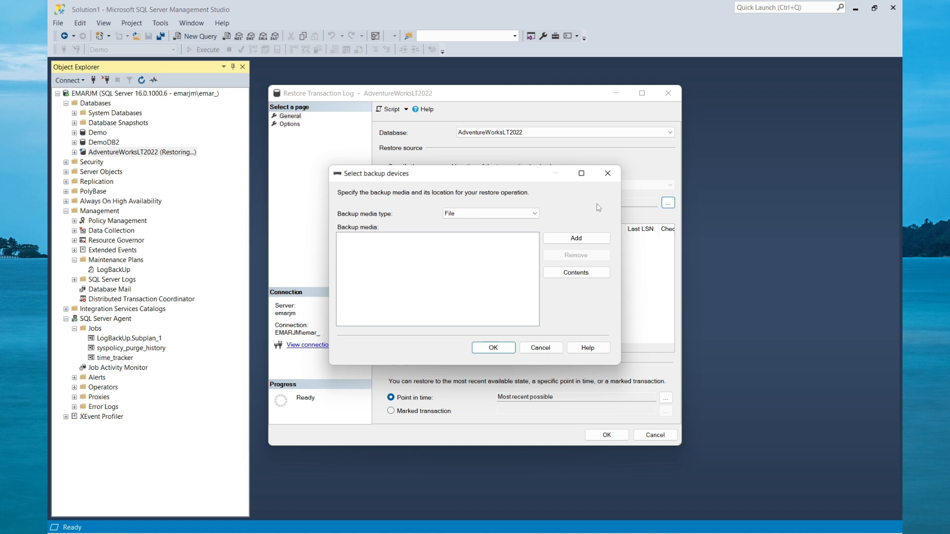
left_click(560, 243)
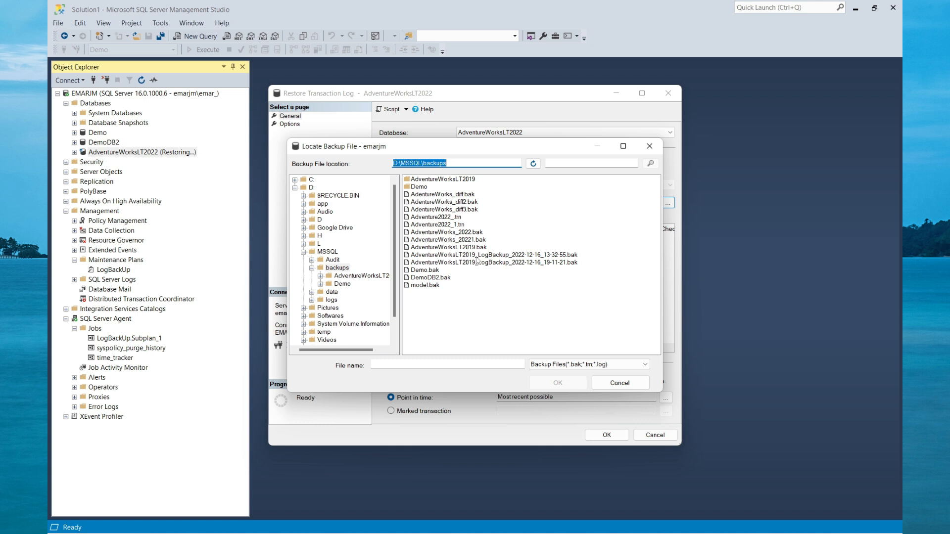
left_click(476, 255)
left_click(548, 383)
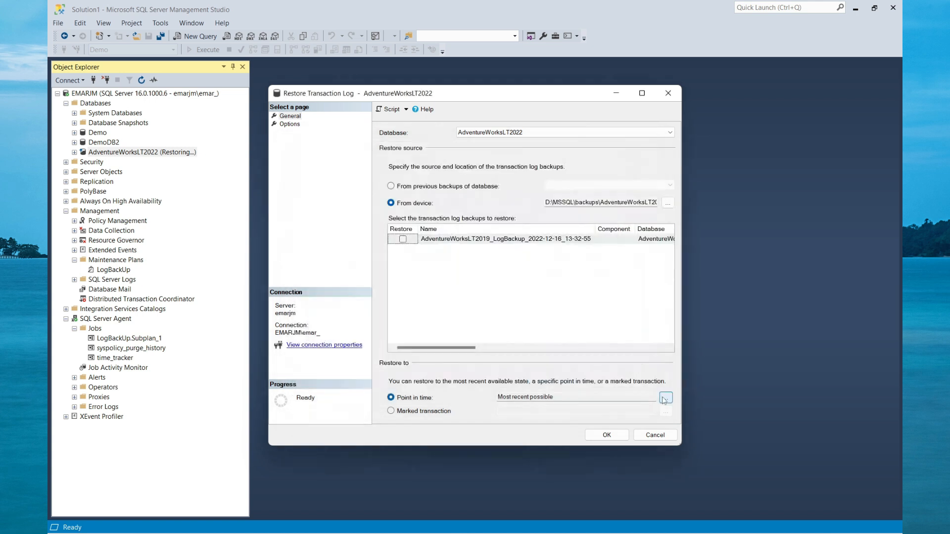
Try a specific point in time of 12/16/2022 9:10:44 PM for the log restore, but keep the most recent state possible.
left_click(666, 398)
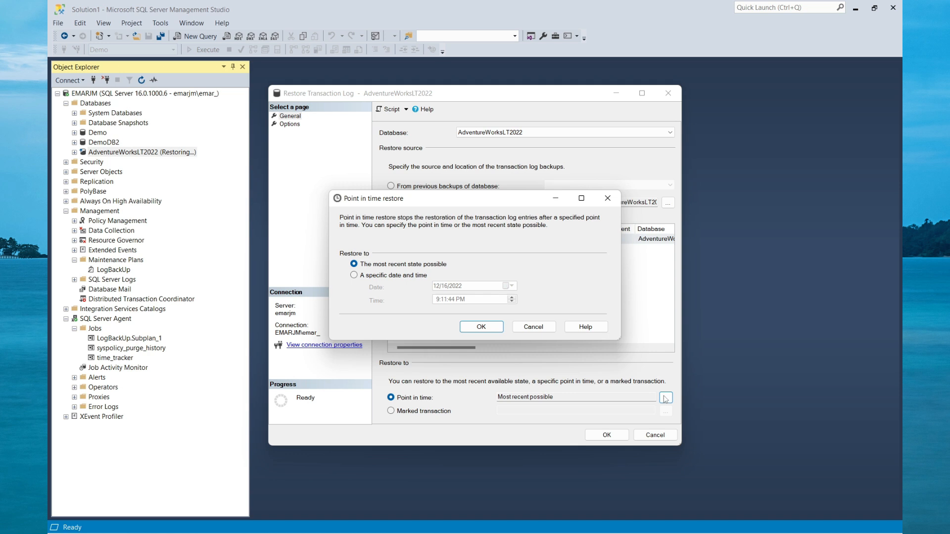
left_click(355, 276)
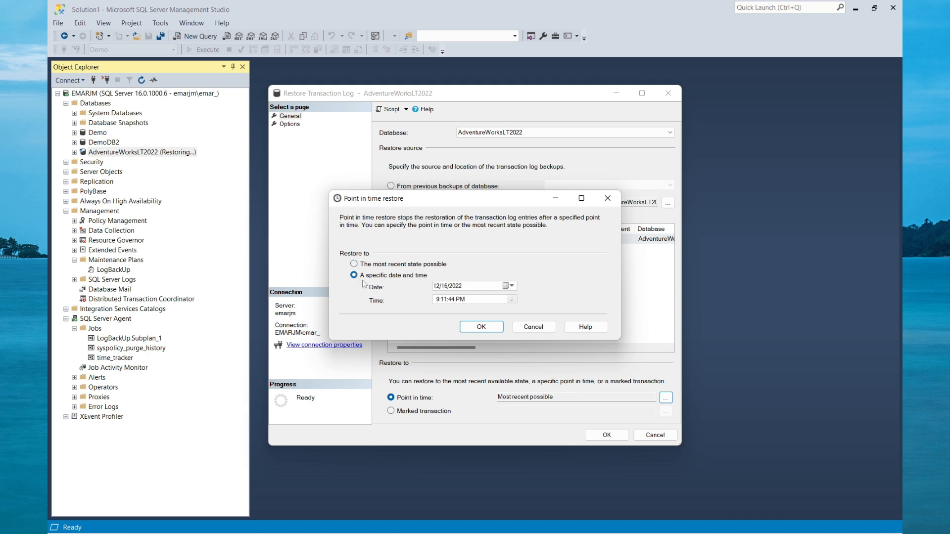
left_click(444, 300)
key("Down")
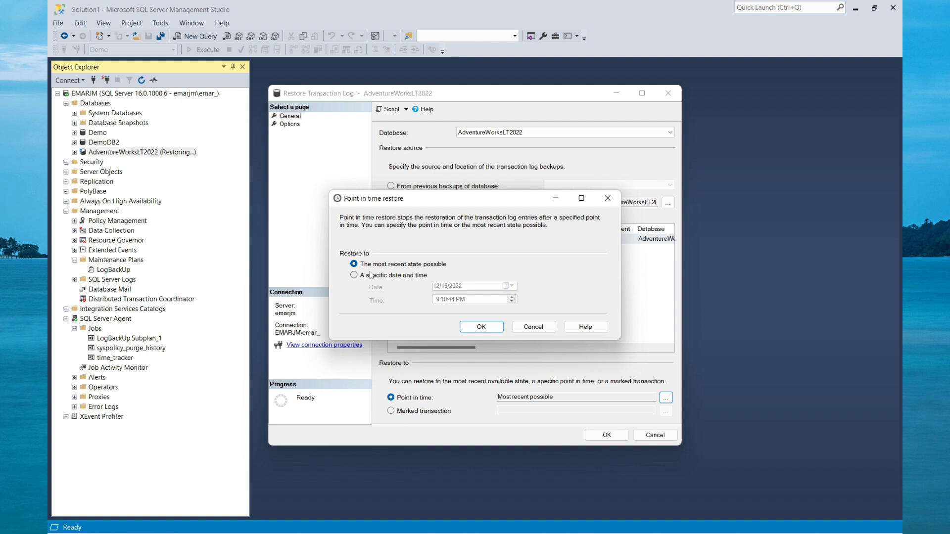
left_click(482, 327)
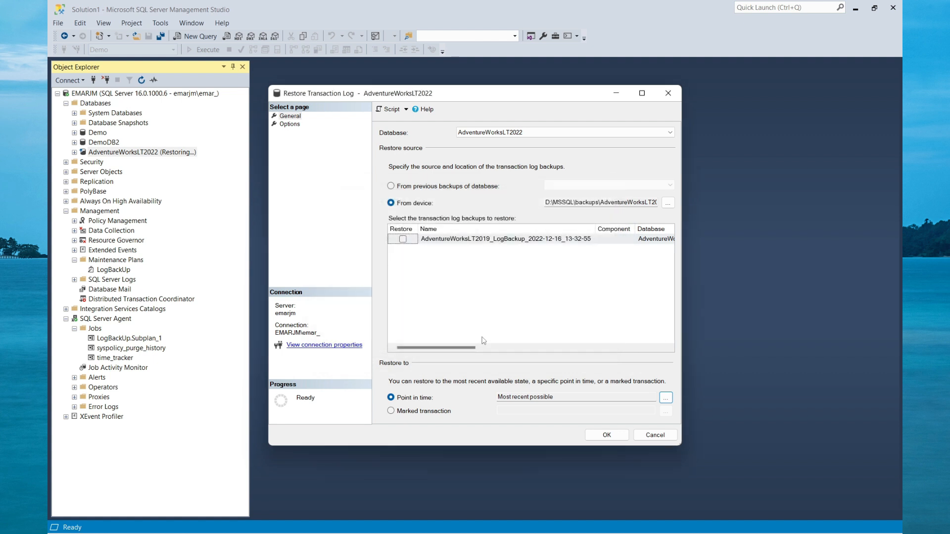
Set the recovery state of the transaction log restore to RESTORE WITH NORECOVERY.
left_click(297, 140)
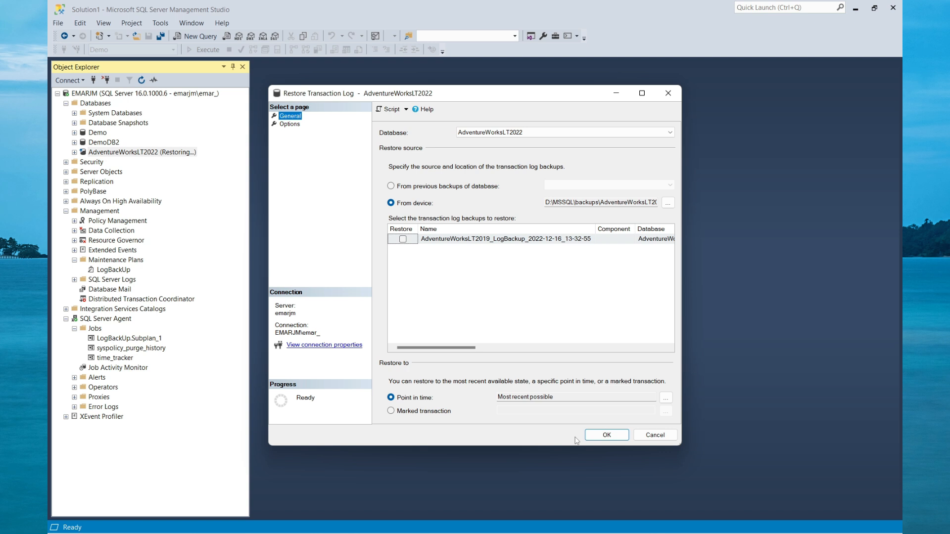
left_click(290, 125)
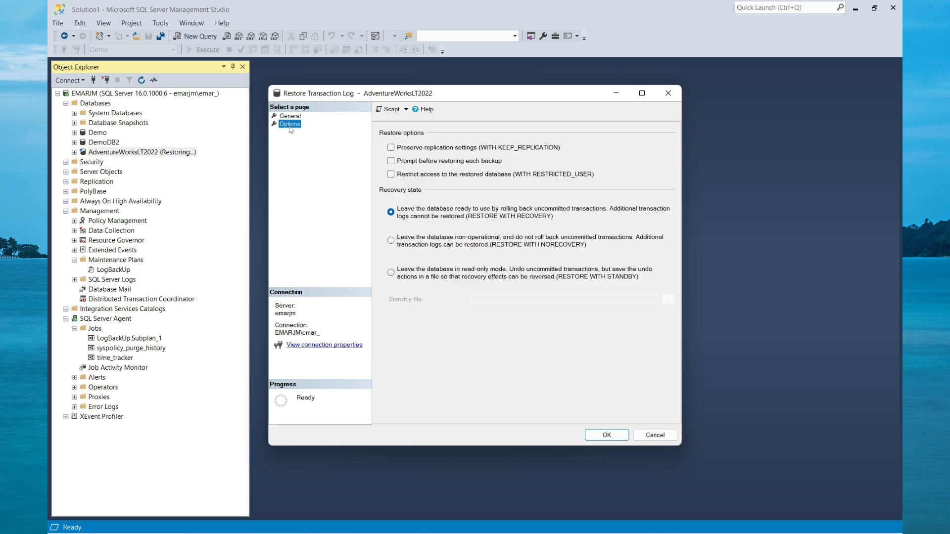
left_click(391, 241)
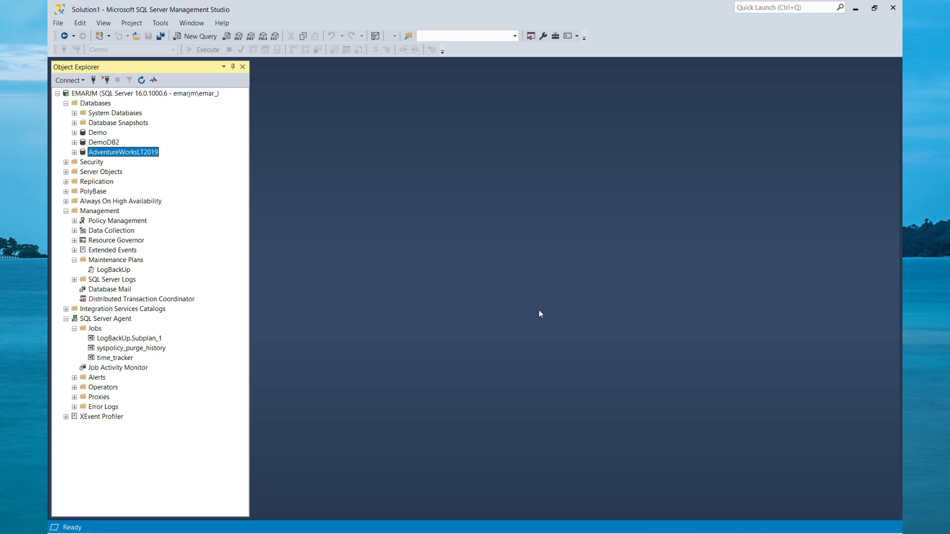
Select the top 1000 rows of dbo.time_tracker in the Demo database and review the recorded times through the last row.
left_click(75, 132)
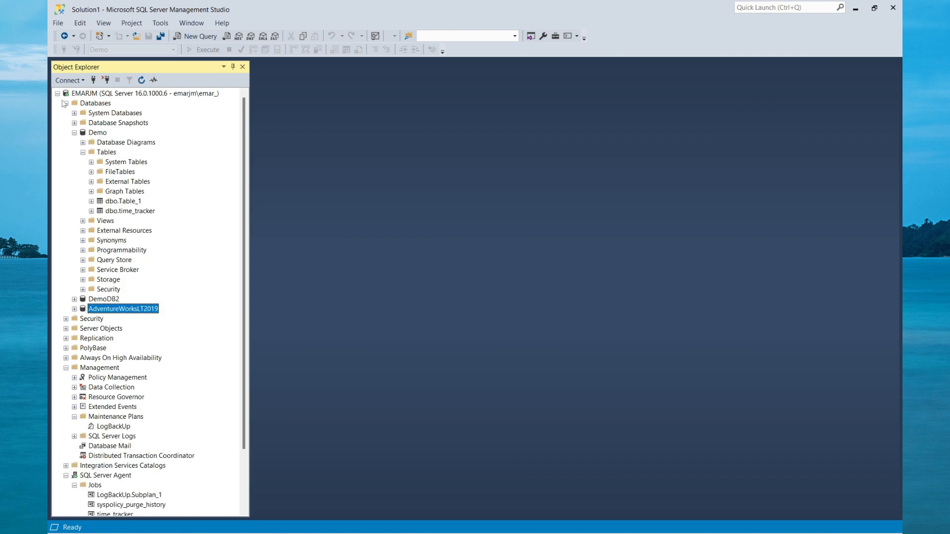
right_click(148, 201)
left_click(460, 200)
right_click(125, 211)
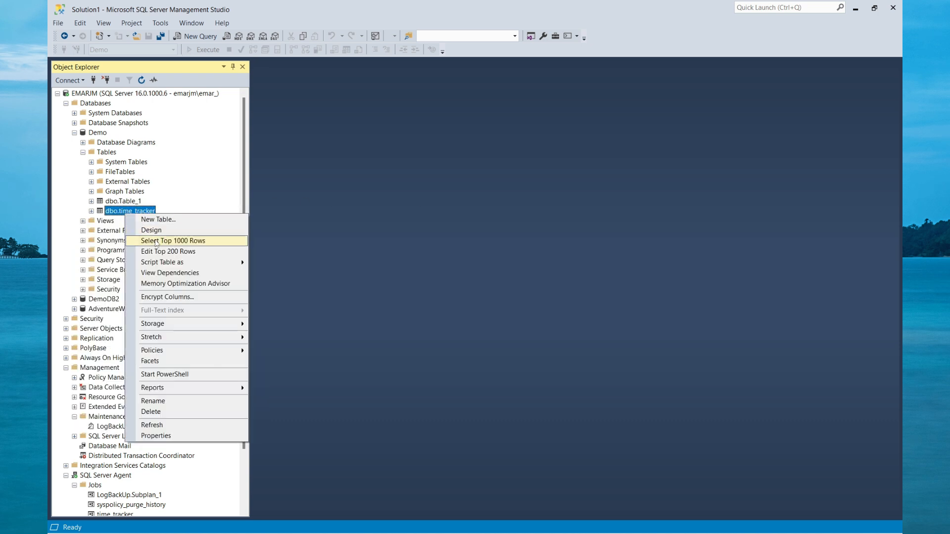
left_click(157, 241)
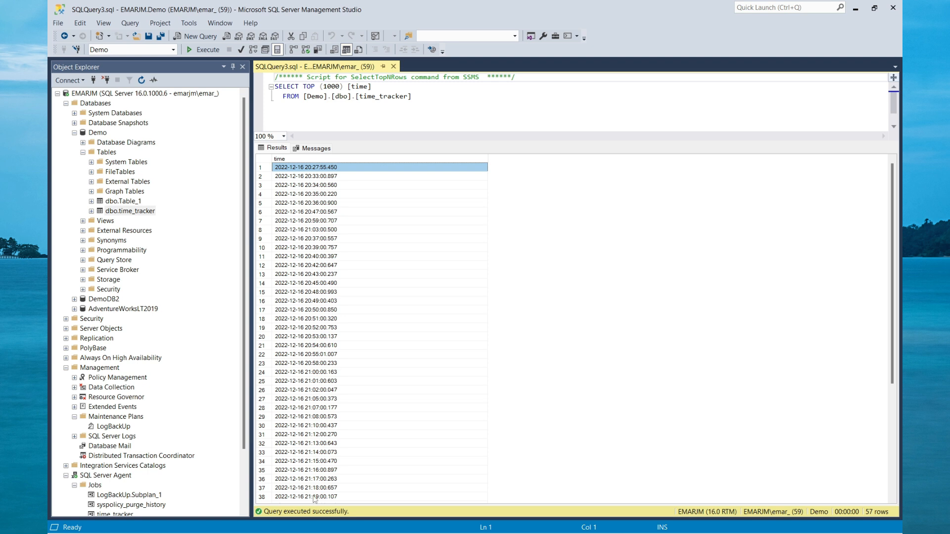
scroll(314, 499, "down", 4)
scroll(315, 498, "down", 3)
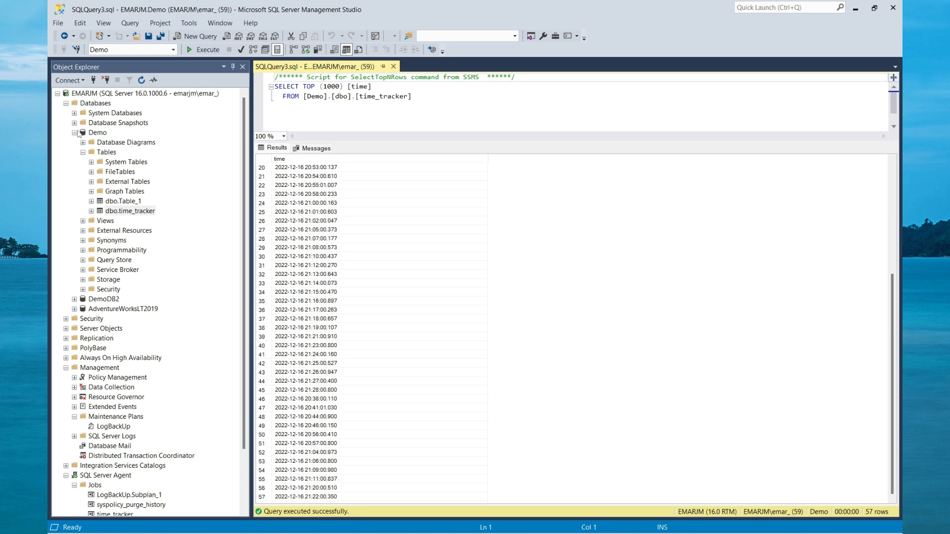
Start a database restore for the Demo database.
right_click(85, 142)
left_click(84, 134)
right_click(84, 133)
left_click(107, 174)
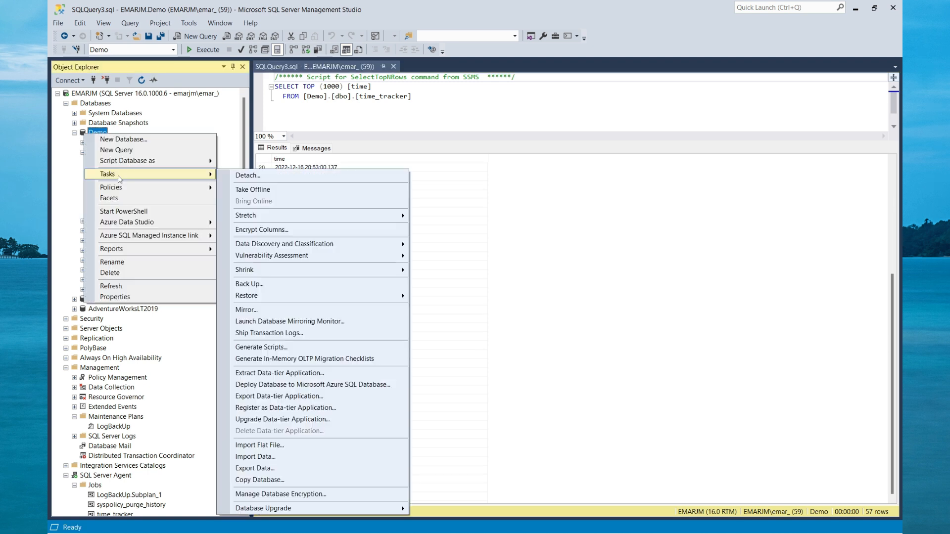
mouse_move(359, 296)
left_click(443, 297)
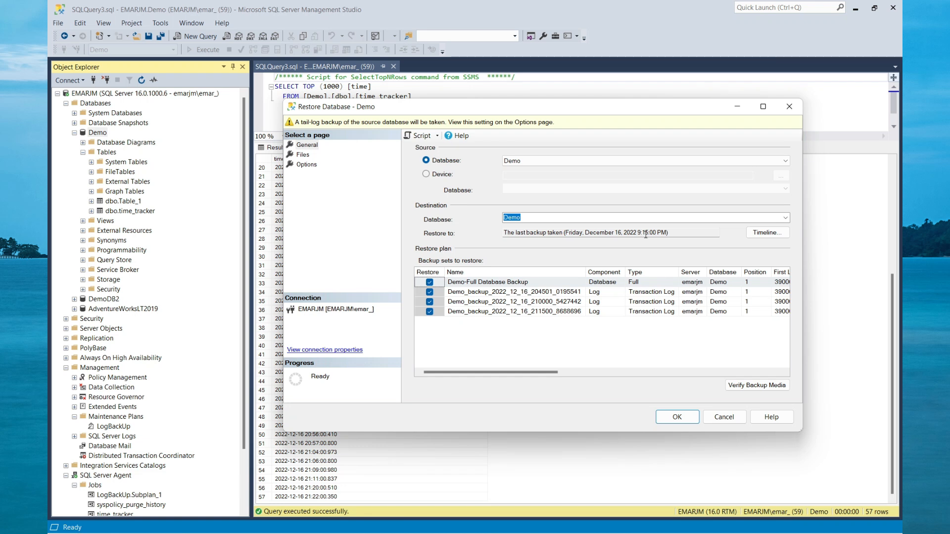
Set the Demo restore point to the specific date and time 12/16/2022 9:00:00 PM in the backup timeline.
left_click(761, 236)
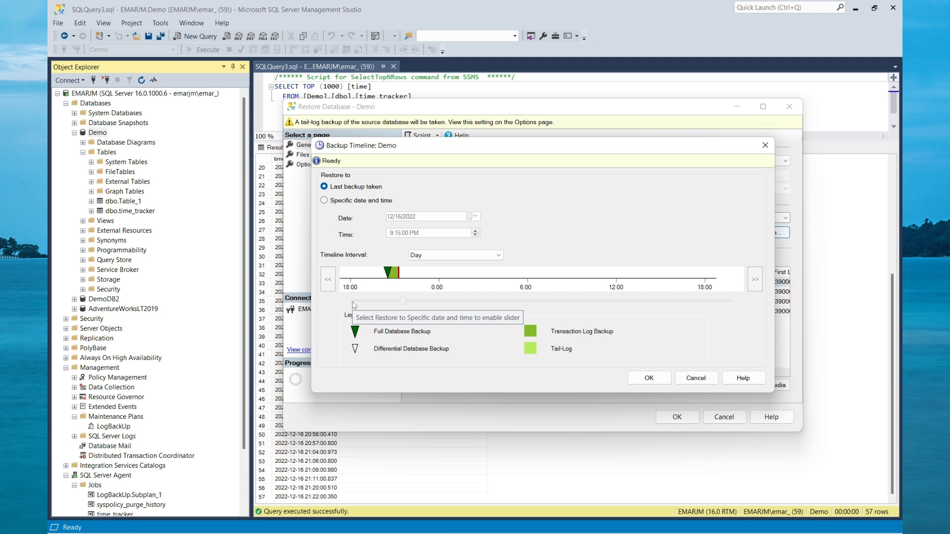
left_click(324, 201)
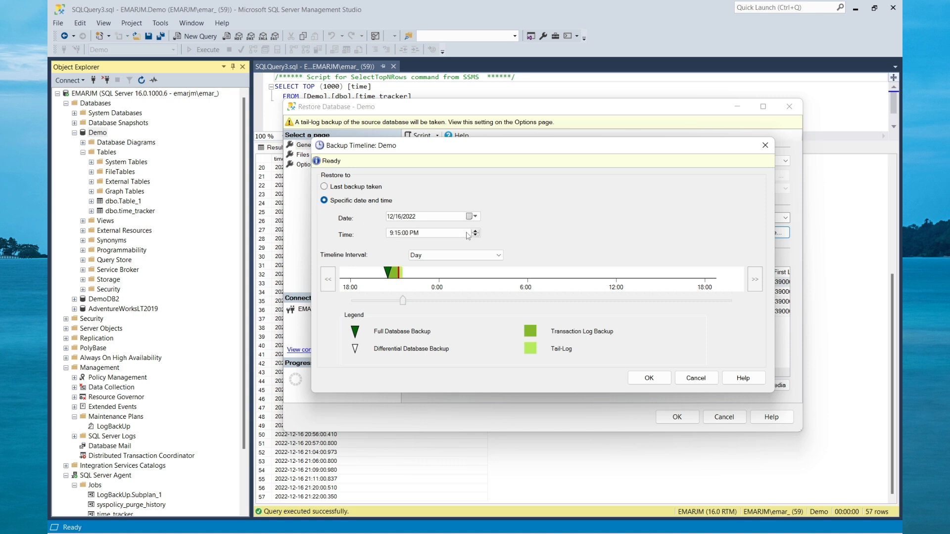
left_click(399, 233)
type("00")
left_click_drag(401, 300, 404, 311)
type("00")
left_click(645, 379)
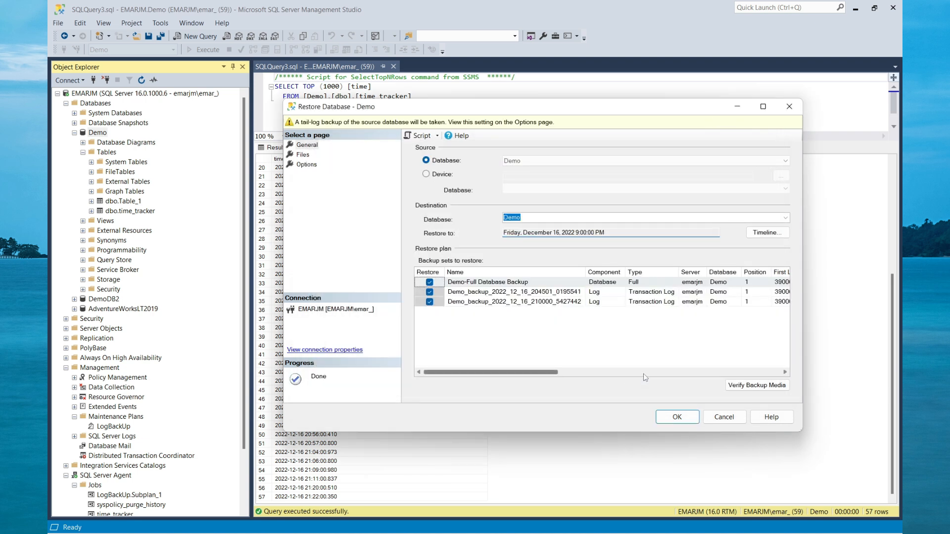
Script the Demo restore to a new query editor window and try to run the restore.
left_click(436, 136)
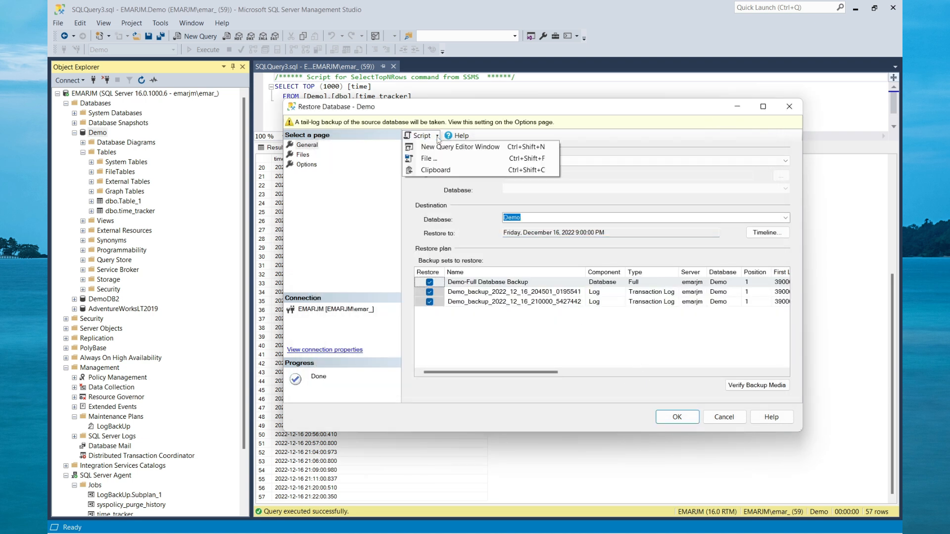
left_click(438, 145)
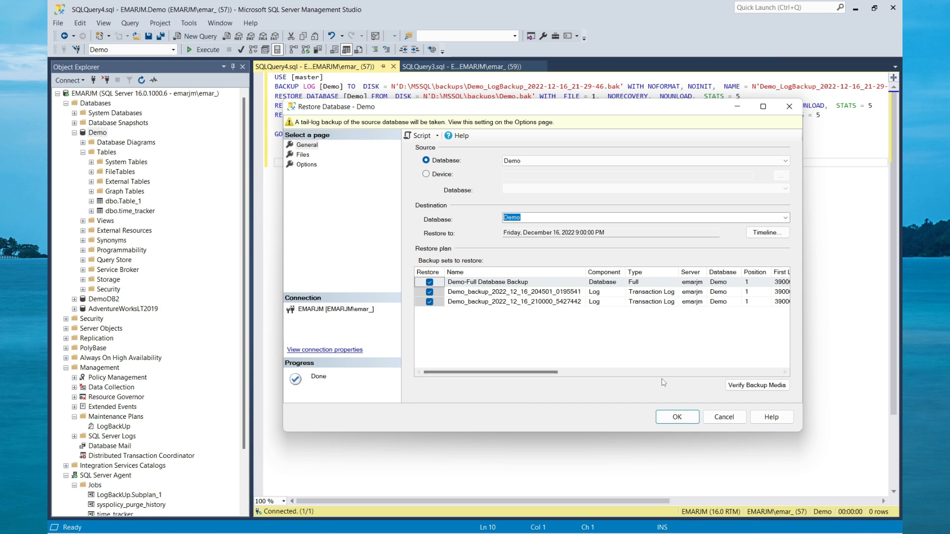
left_click(677, 417)
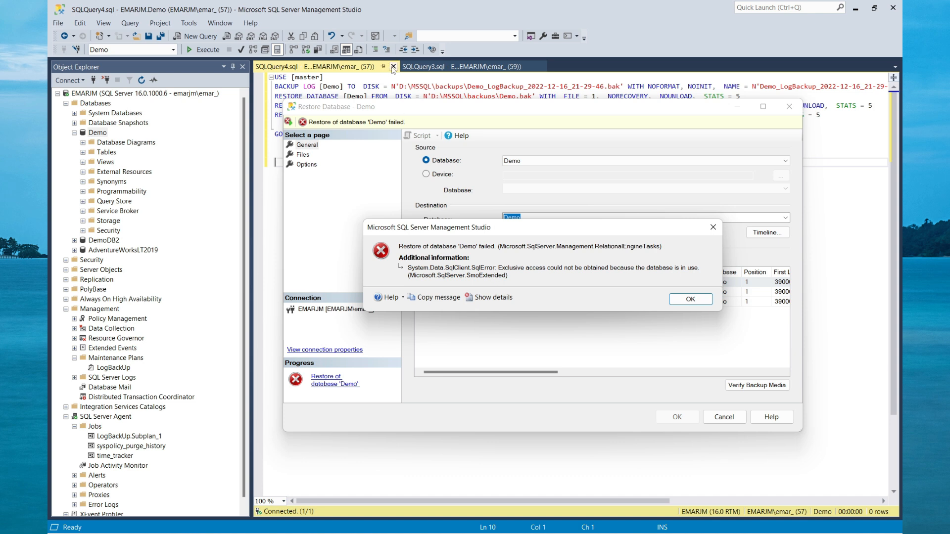
Close the restore script and the time_tracker query, and dismiss the Demo restore error.
left_click(393, 67)
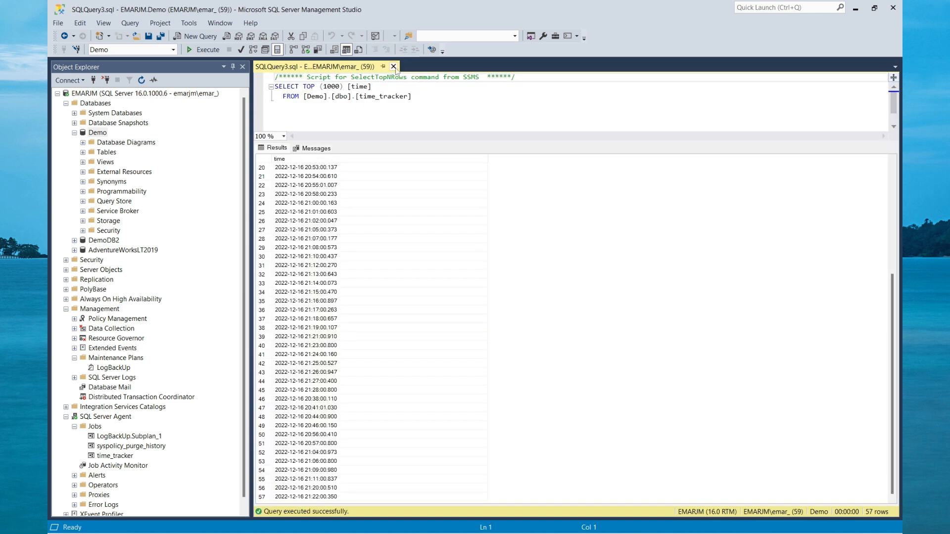
left_click(393, 66)
mouse_move(501, 528)
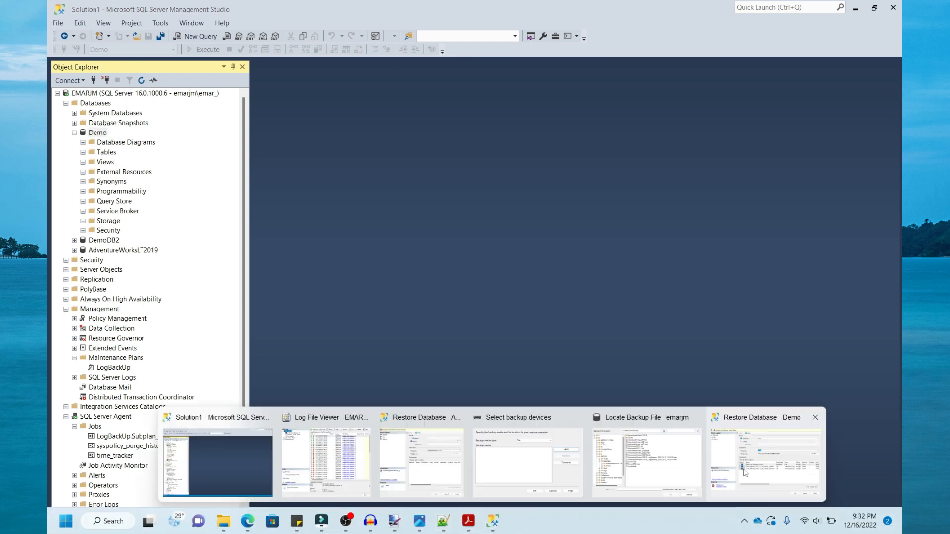
left_click(746, 474)
left_click(682, 300)
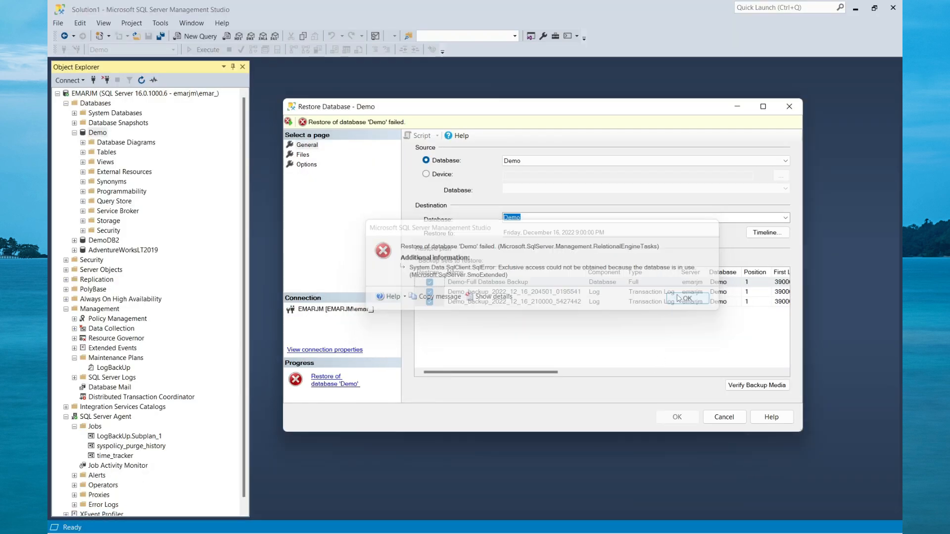
Re-enter Demo as the destination database, keep the 12/16/2022 9:00:00 PM restore point, and review the previous restore error.
left_click(532, 216)
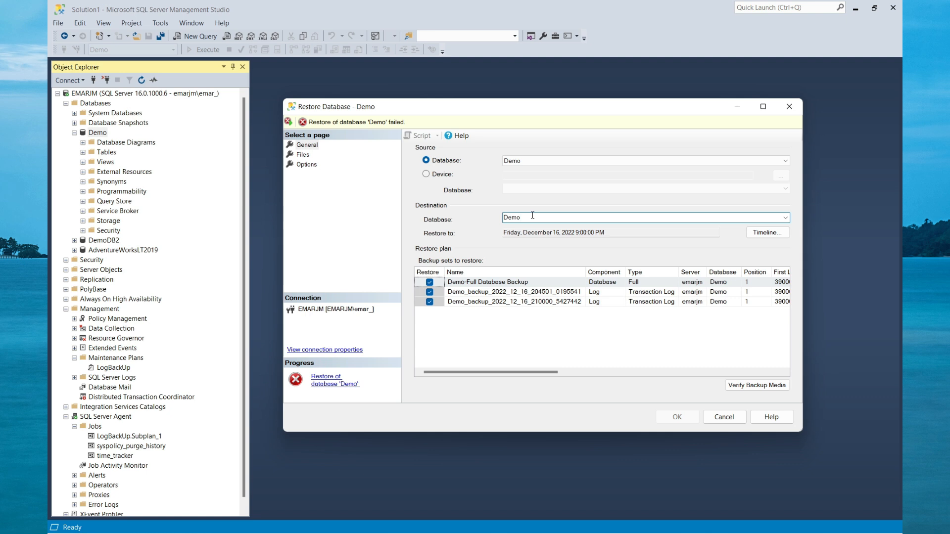
key("BackSpace")
type("0")
key("BackSpace")
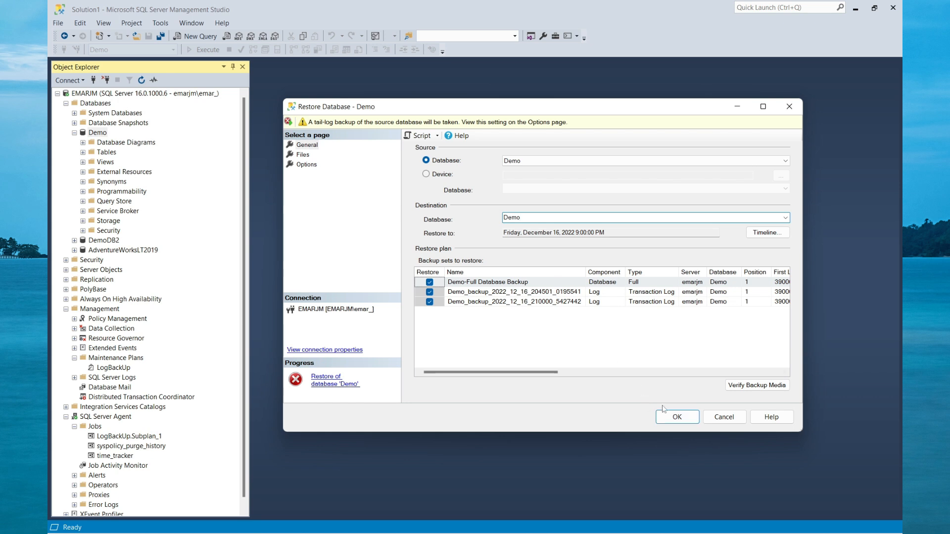
left_click(768, 235)
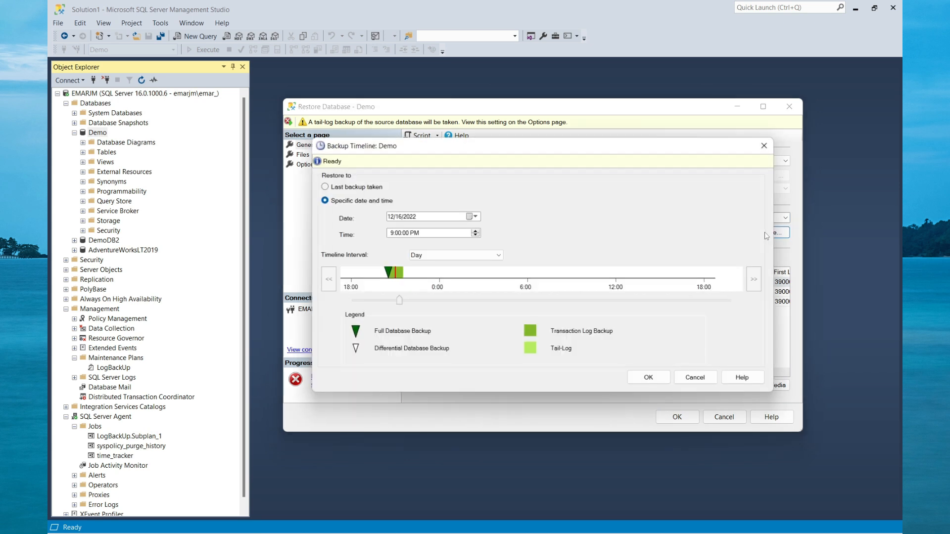
left_click(648, 379)
left_click(341, 382)
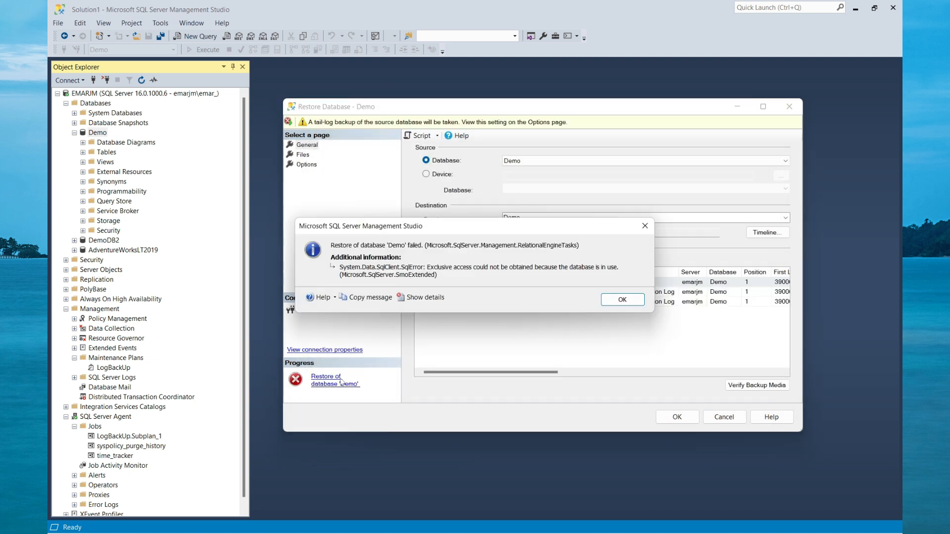
Take the Demo database offline, dropping all its active connections.
right_click(92, 132)
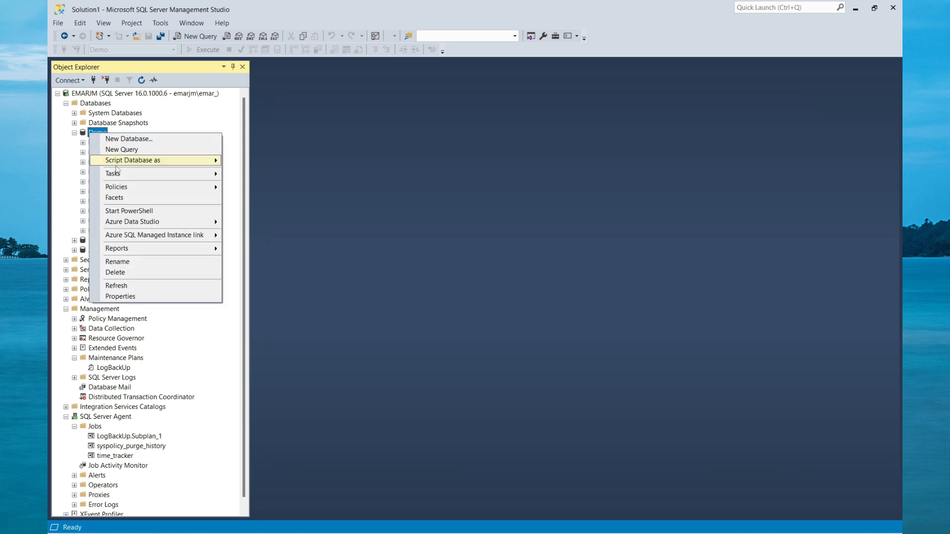
mouse_move(126, 175)
left_click(258, 189)
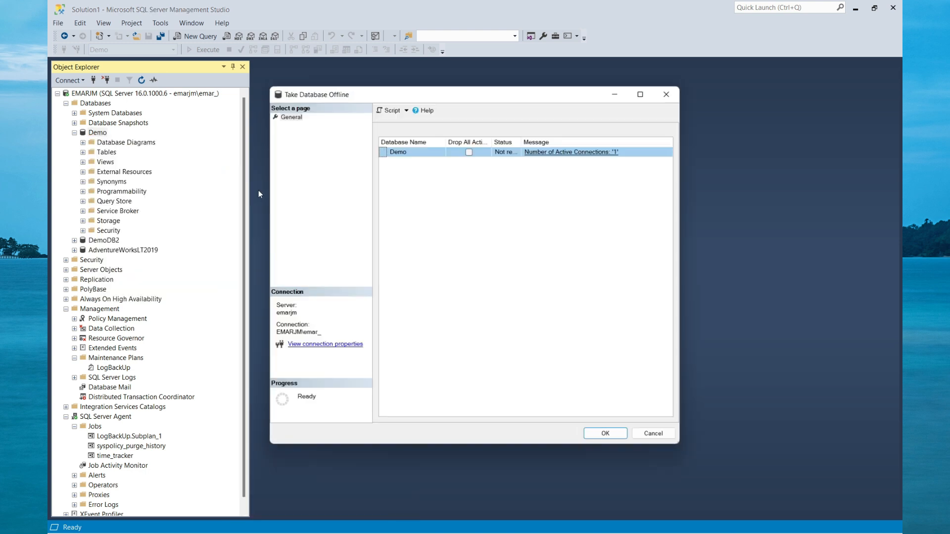
left_click(469, 151)
left_click(609, 435)
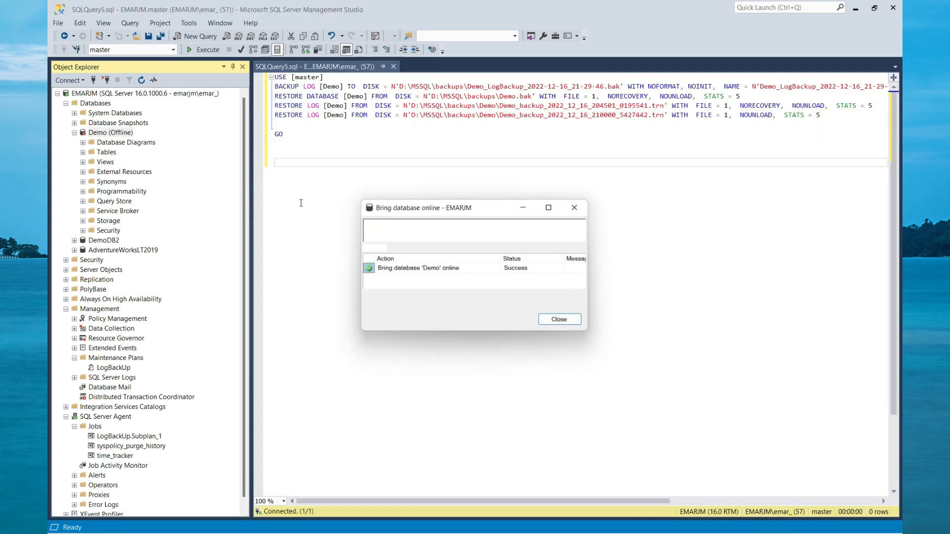
Finish bringing Demo back online and run its restore to December 16, 2022 9:00:00 PM.
left_click(559, 320)
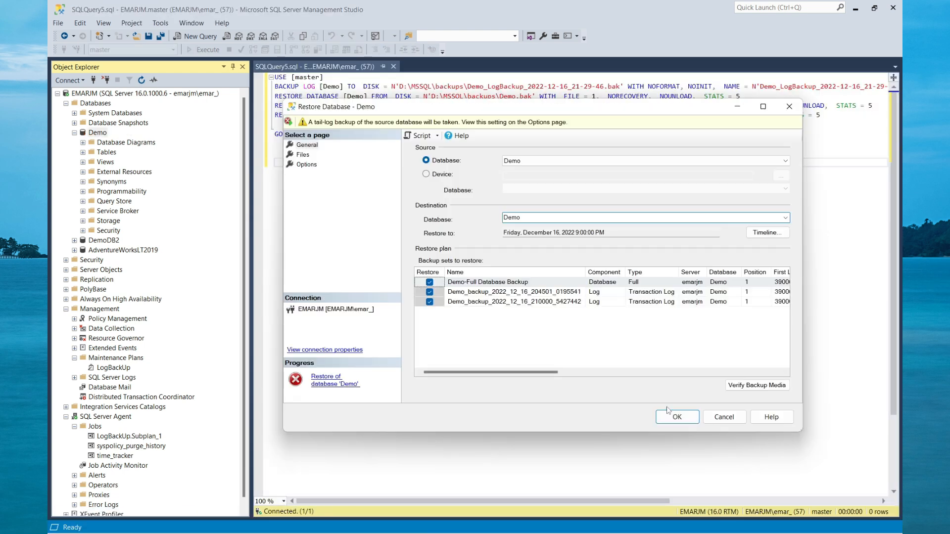
left_click(679, 412)
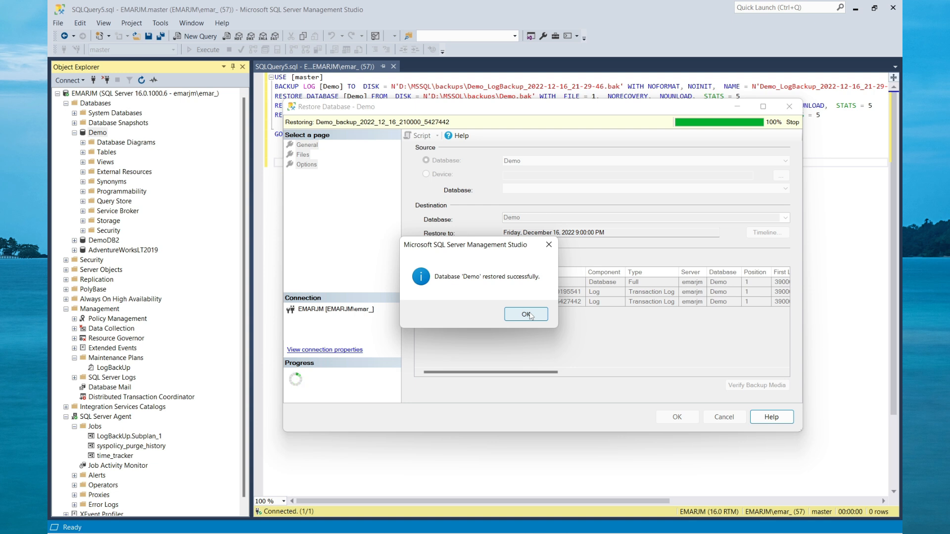
left_click(526, 315)
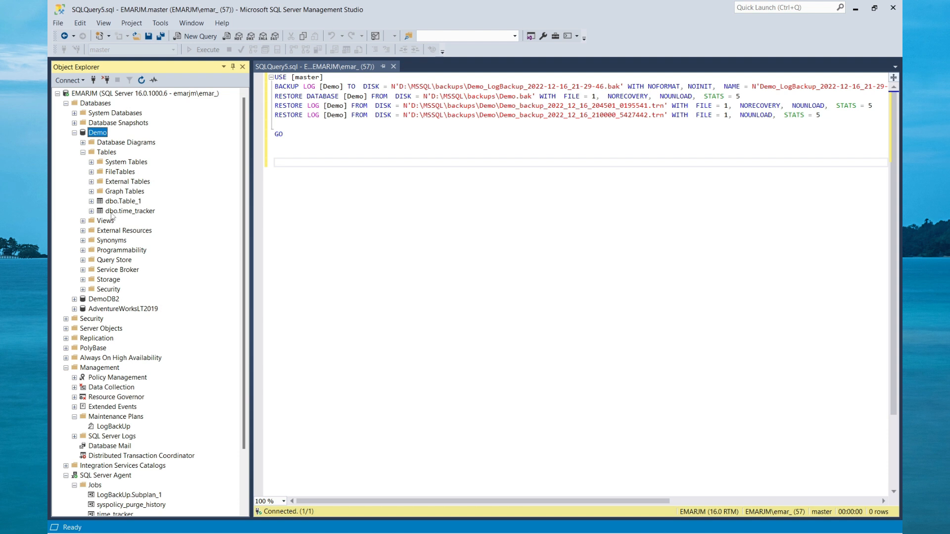
Select the top 1000 rows of dbo.time_tracker in the restored Demo database and check its latest recorded times.
right_click(112, 213)
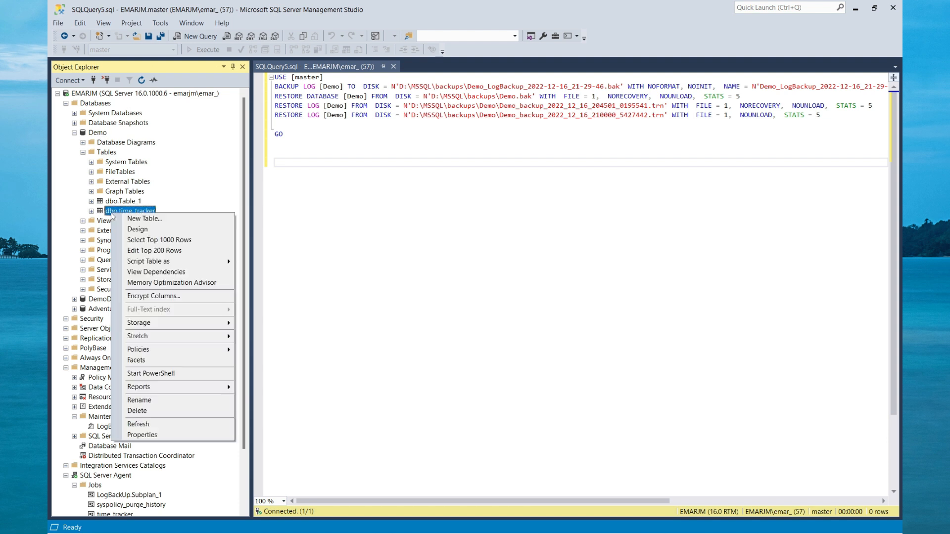
left_click(158, 242)
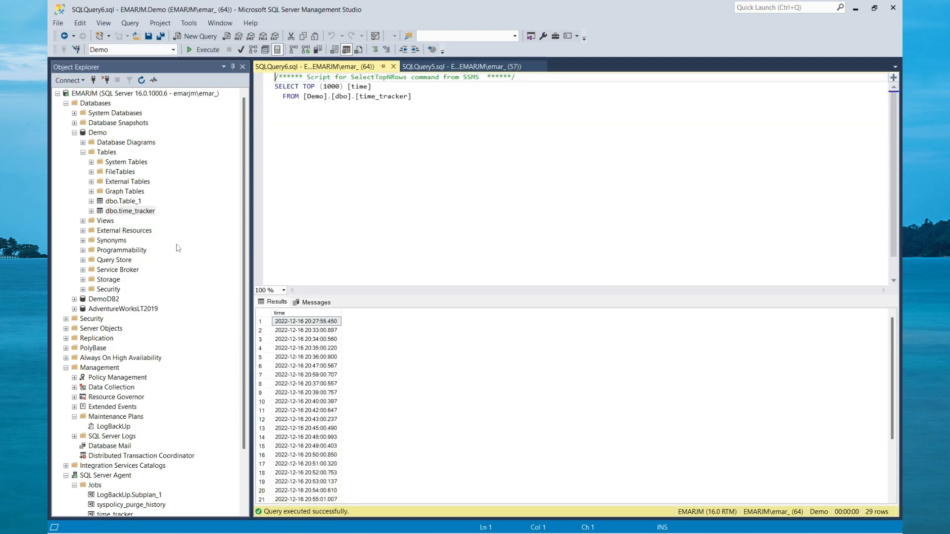
scroll(388, 403, "down", 3)
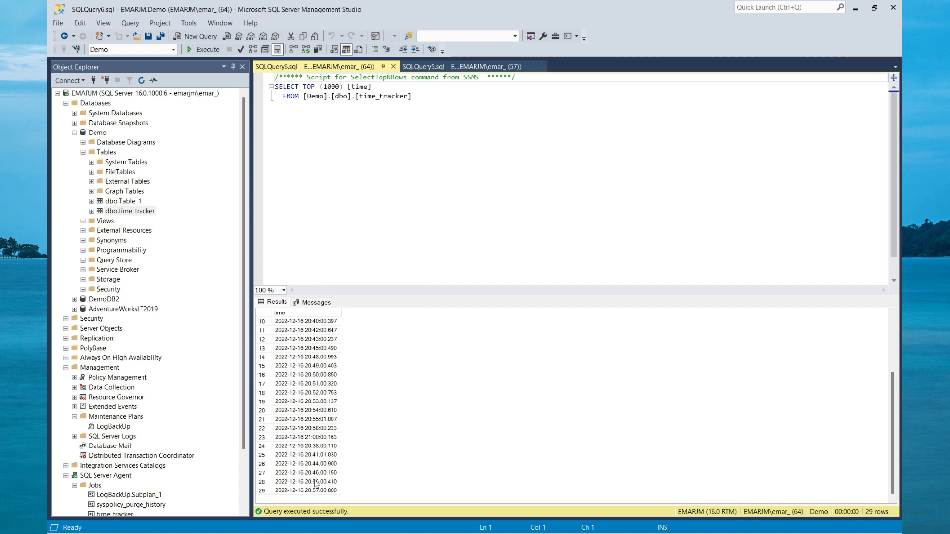